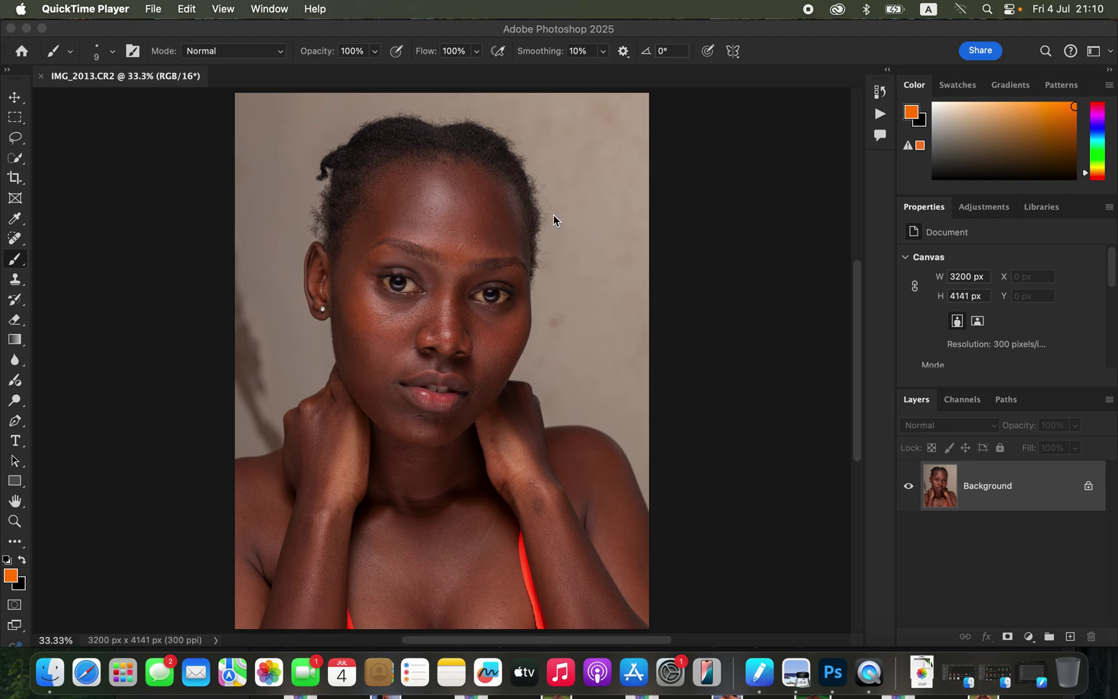
- Duplicate the Background layer and select the subject on the copy
click(1034, 493)
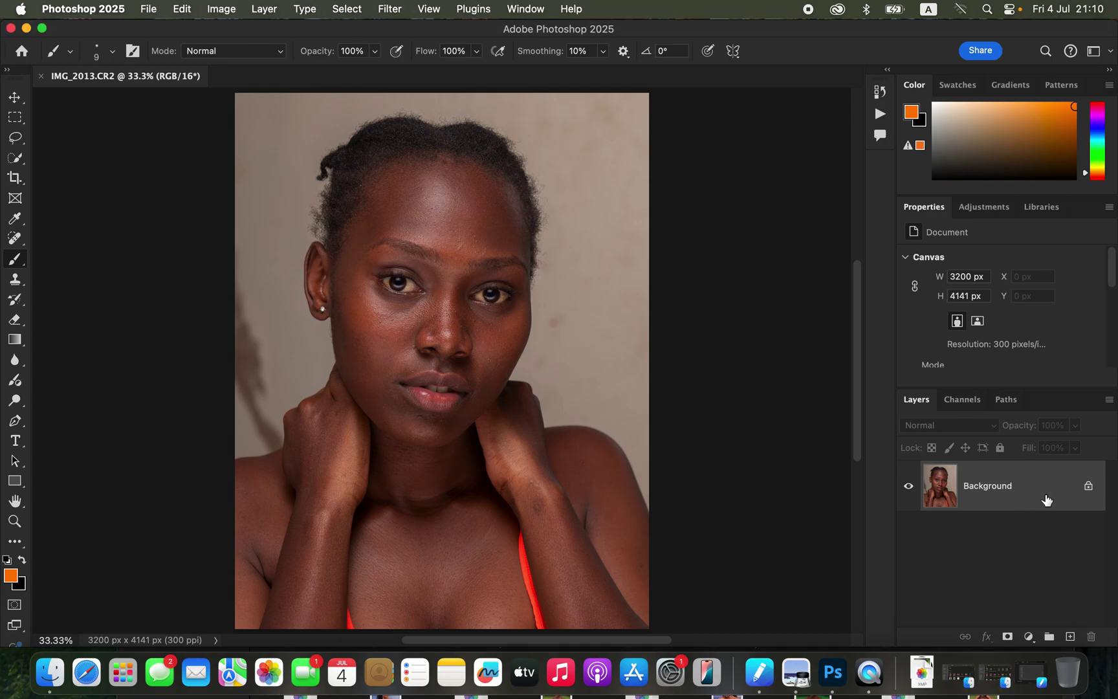
drag(1046, 498, 1069, 637)
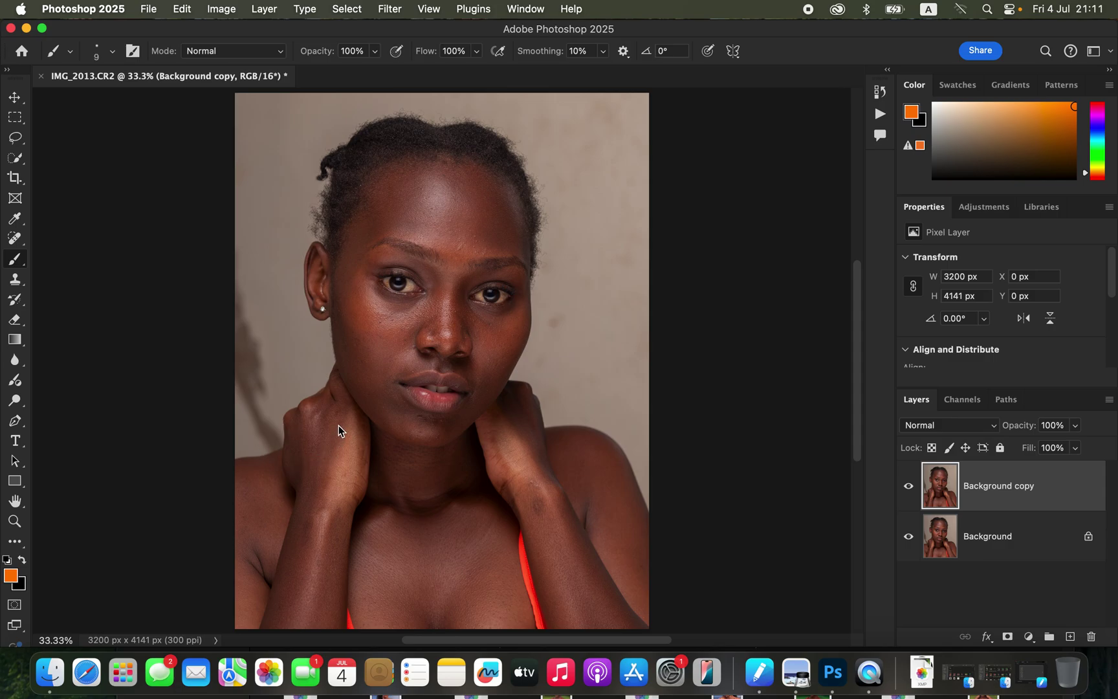
click(348, 8)
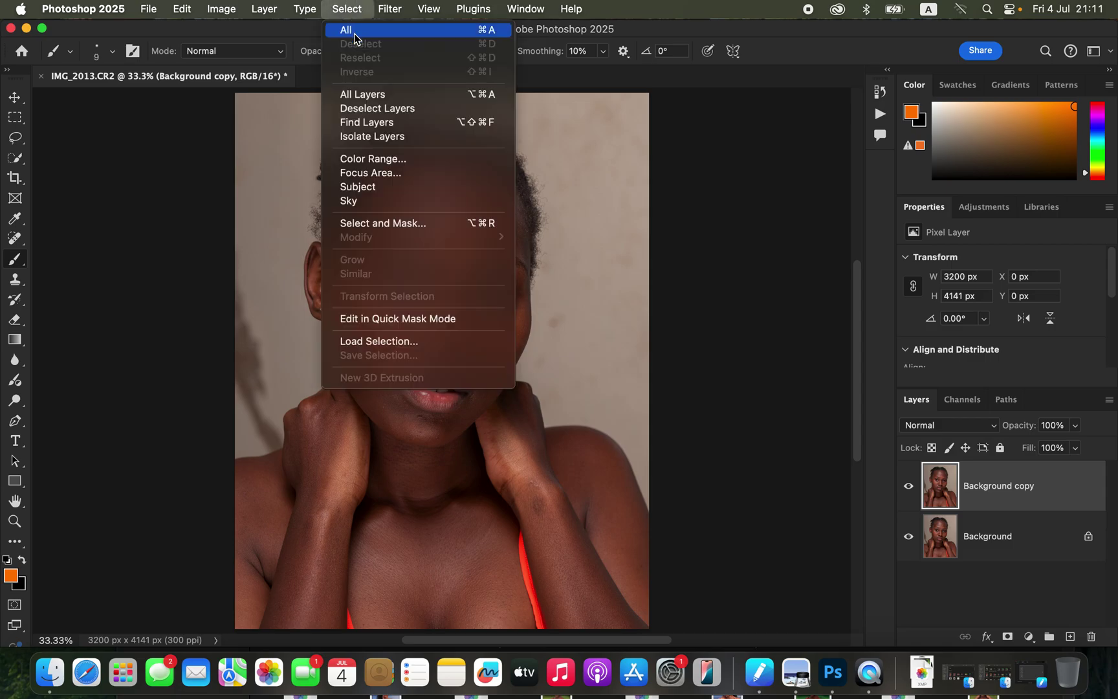
click(381, 190)
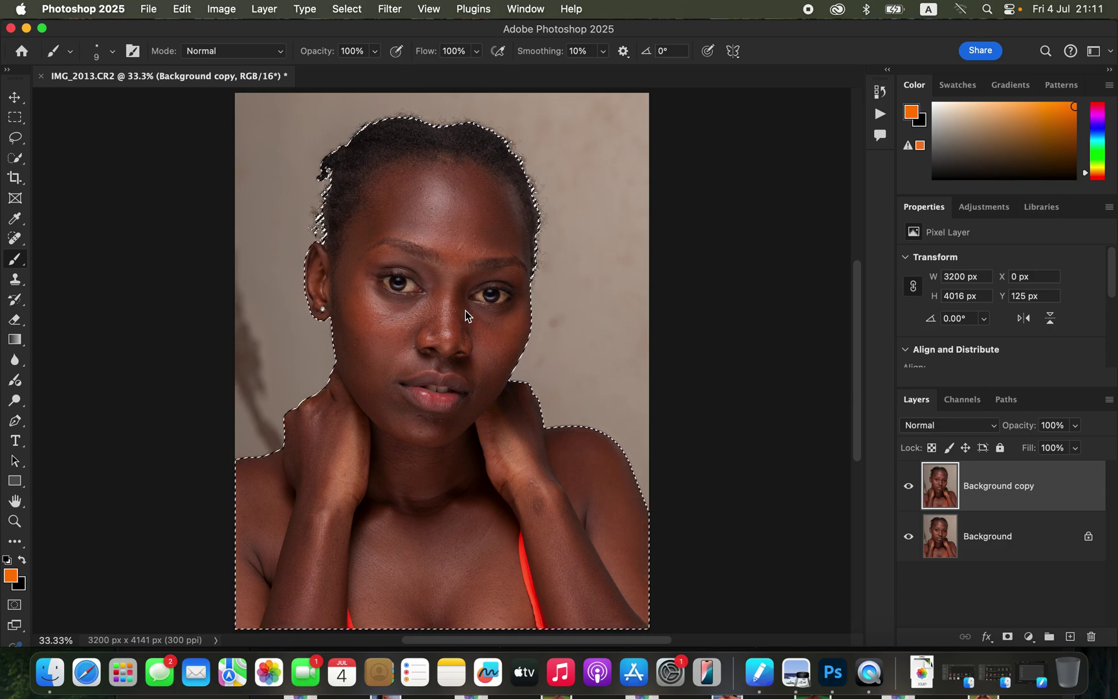
- Add a new layer above the copy, named "skin tone matching", and set its blend mode to Color
click(13, 146)
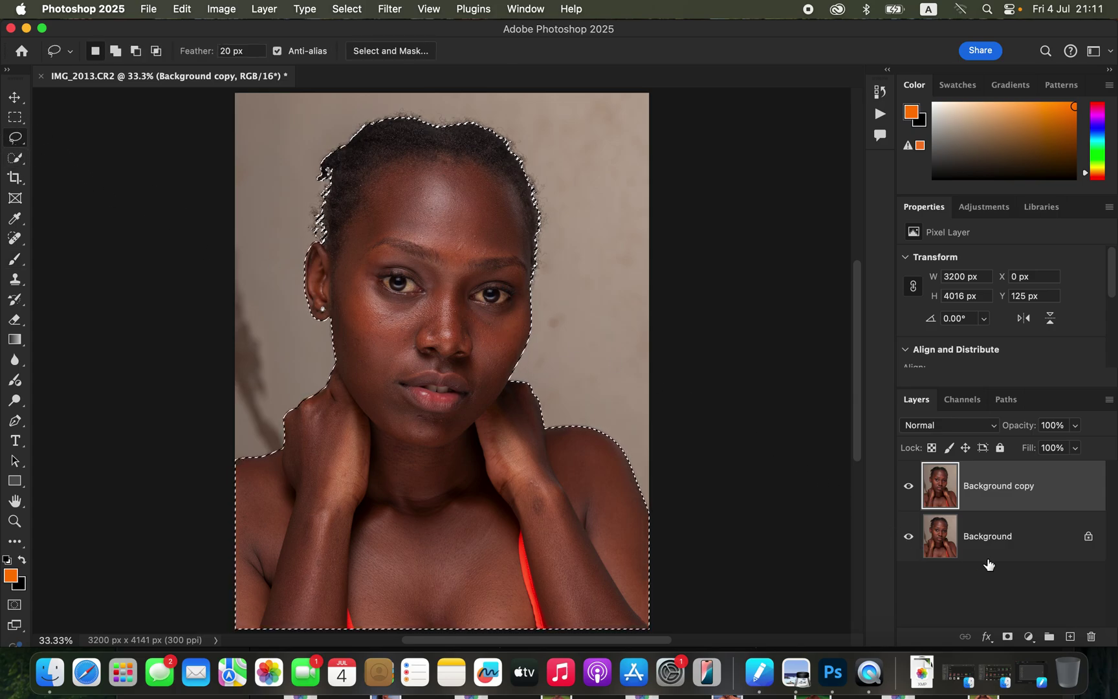
click(1069, 637)
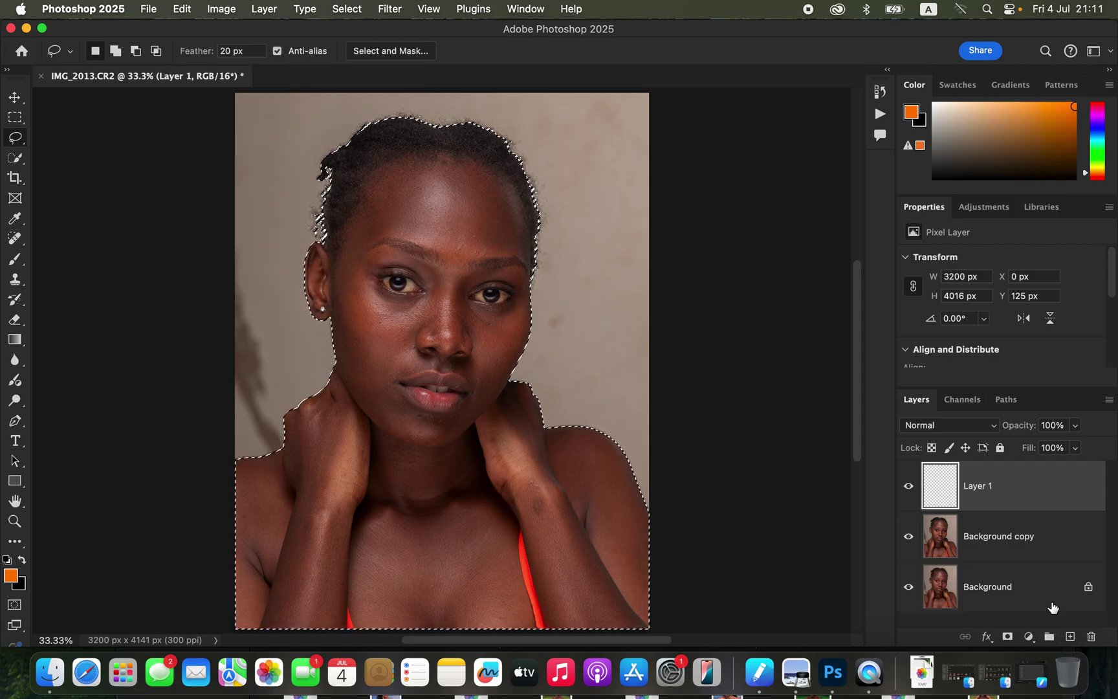
double_click(978, 486)
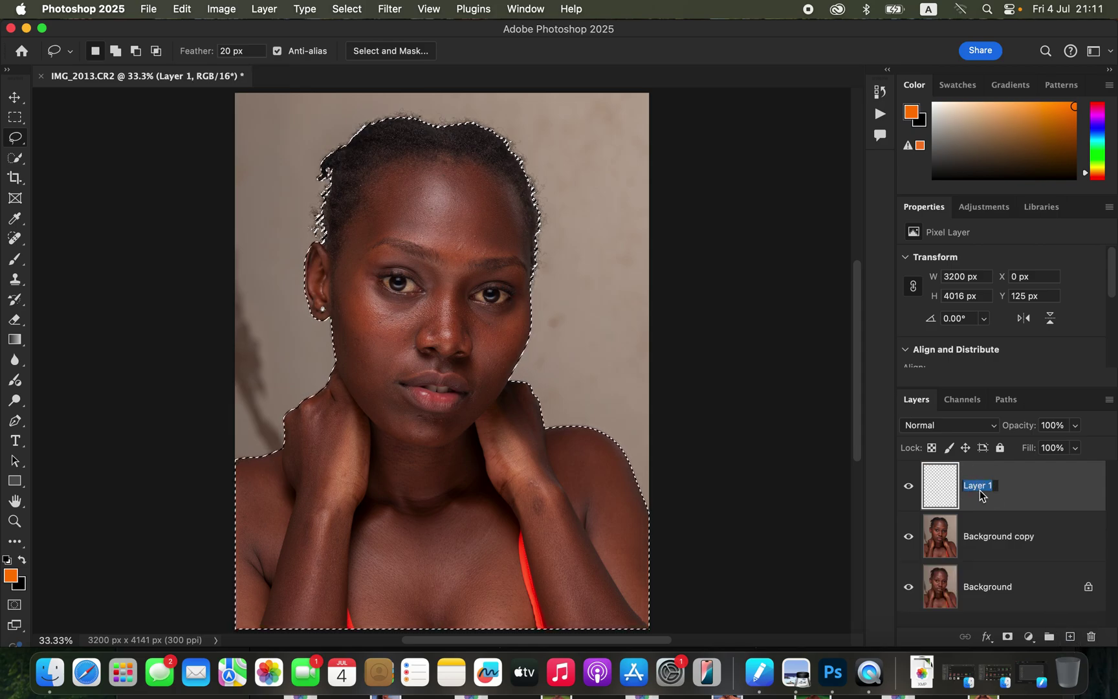
text(sk)
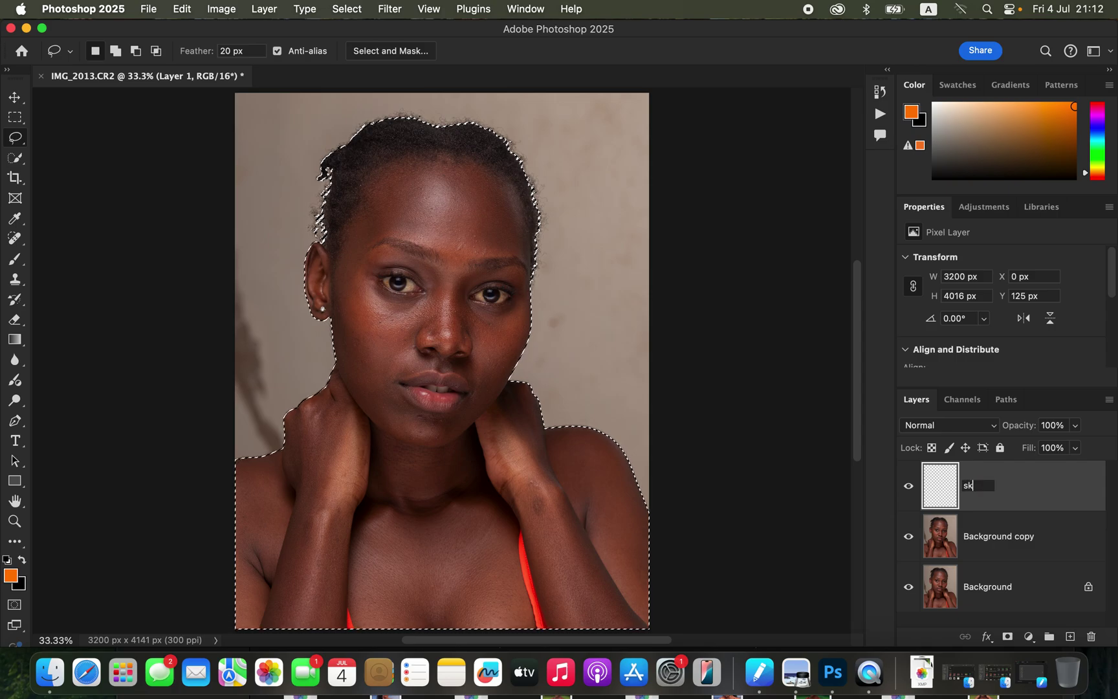
text(in tone )
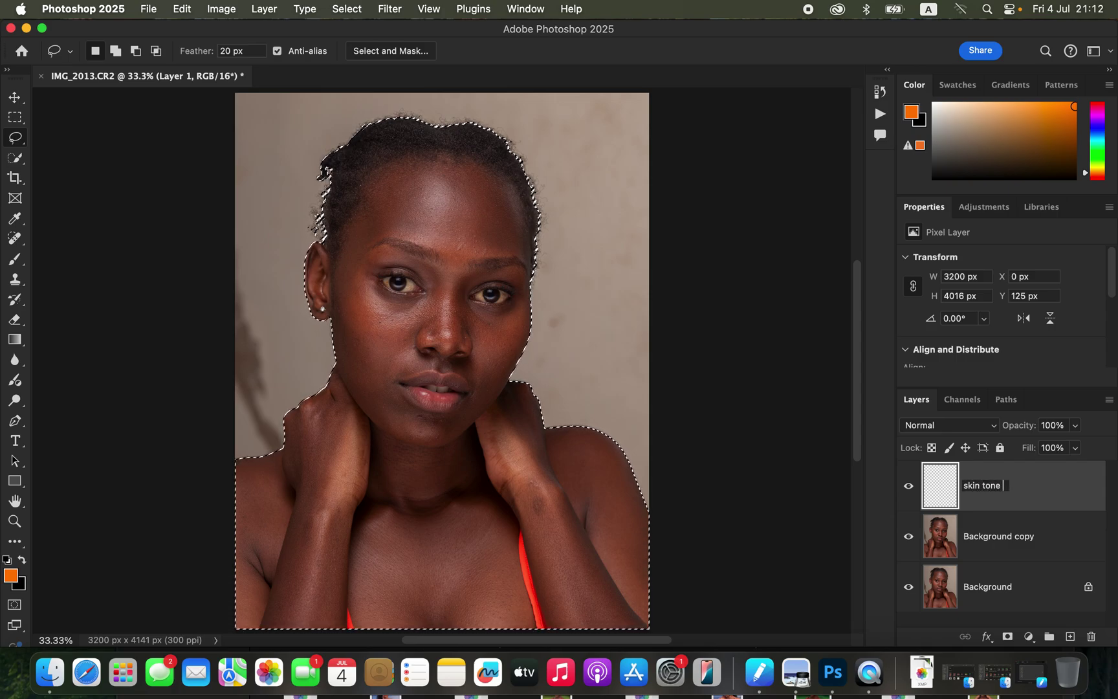
text(matching)
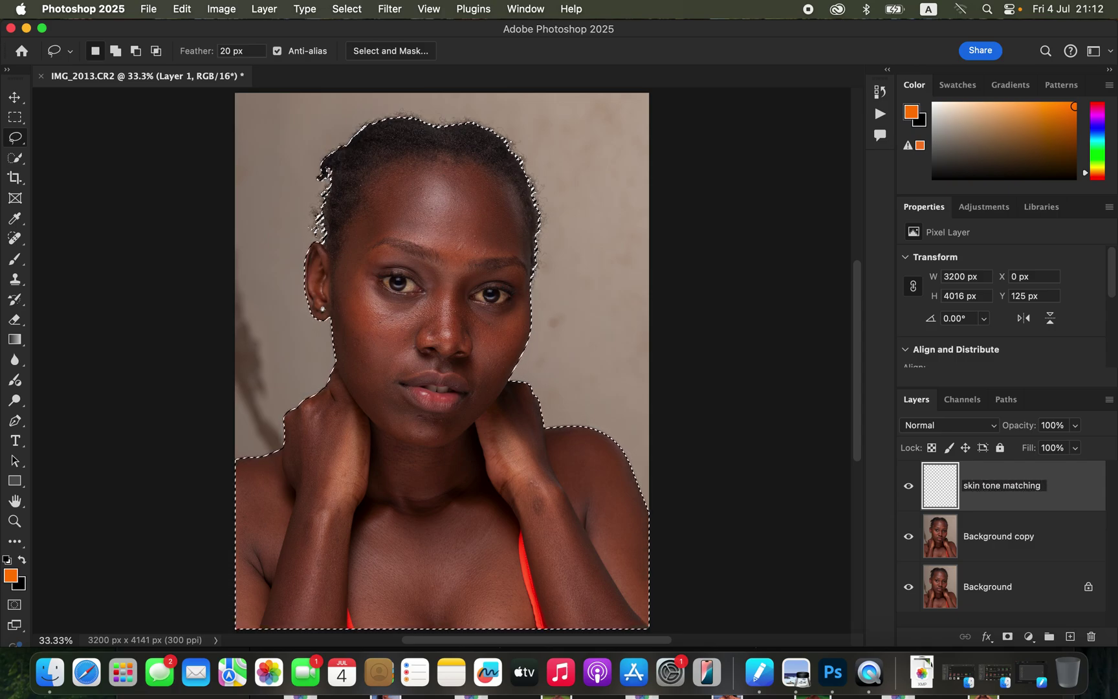
key(Return)
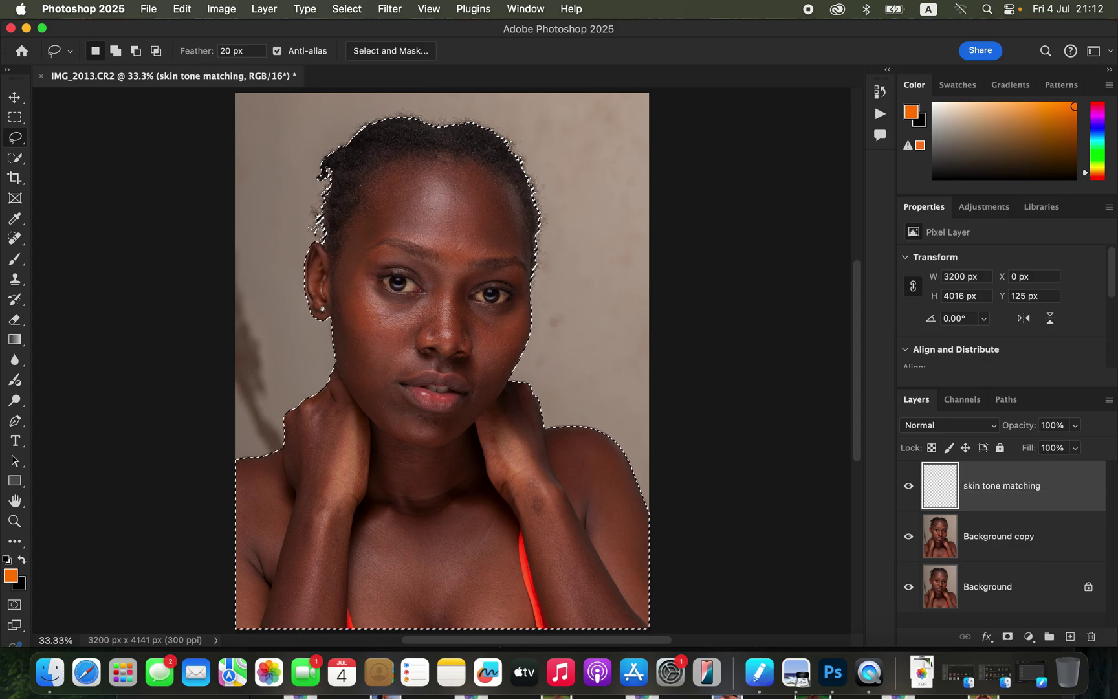
click(968, 426)
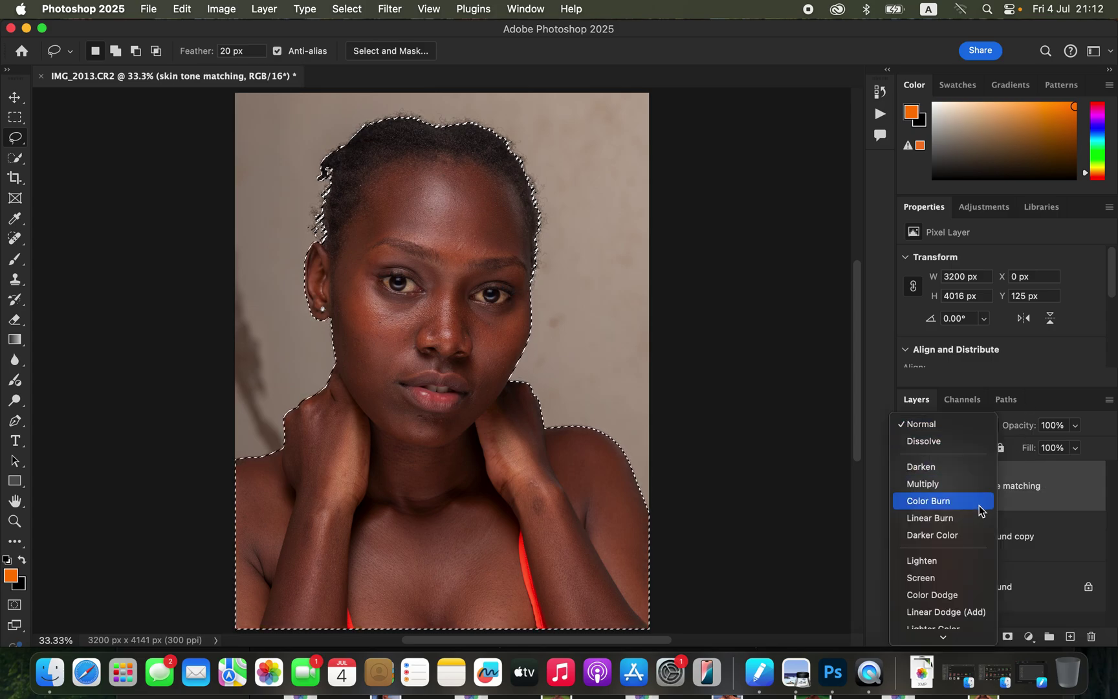
click(961, 621)
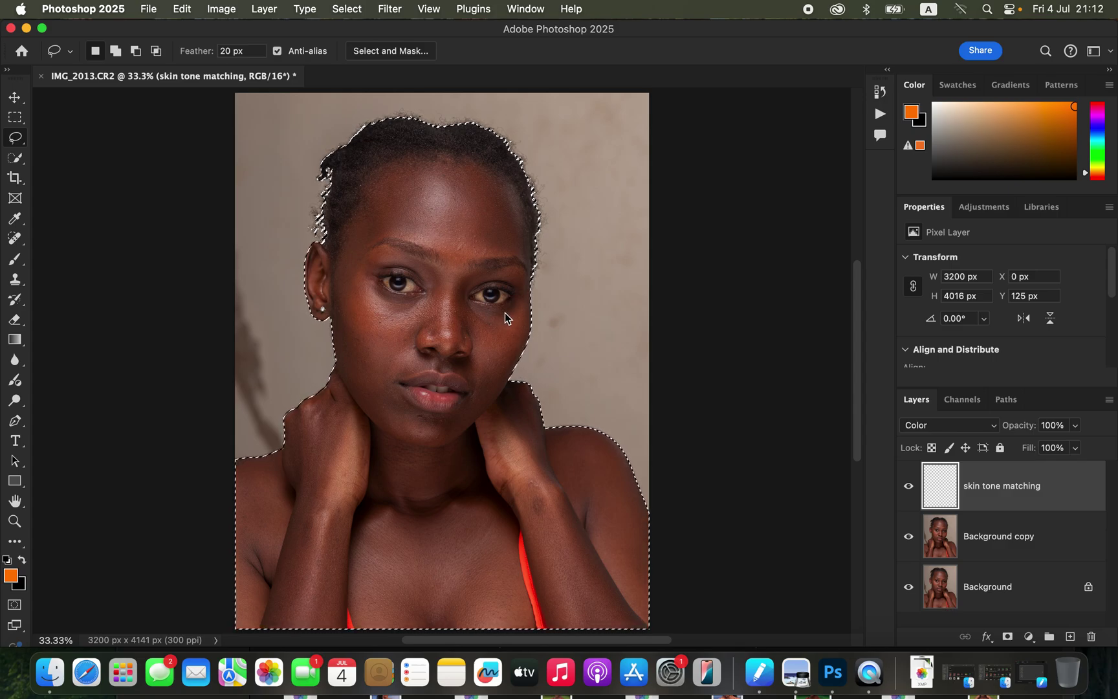
- Set up the Brush tool with a 50 px soft round tip at 0% hardness
drag(15, 259, 61, 262)
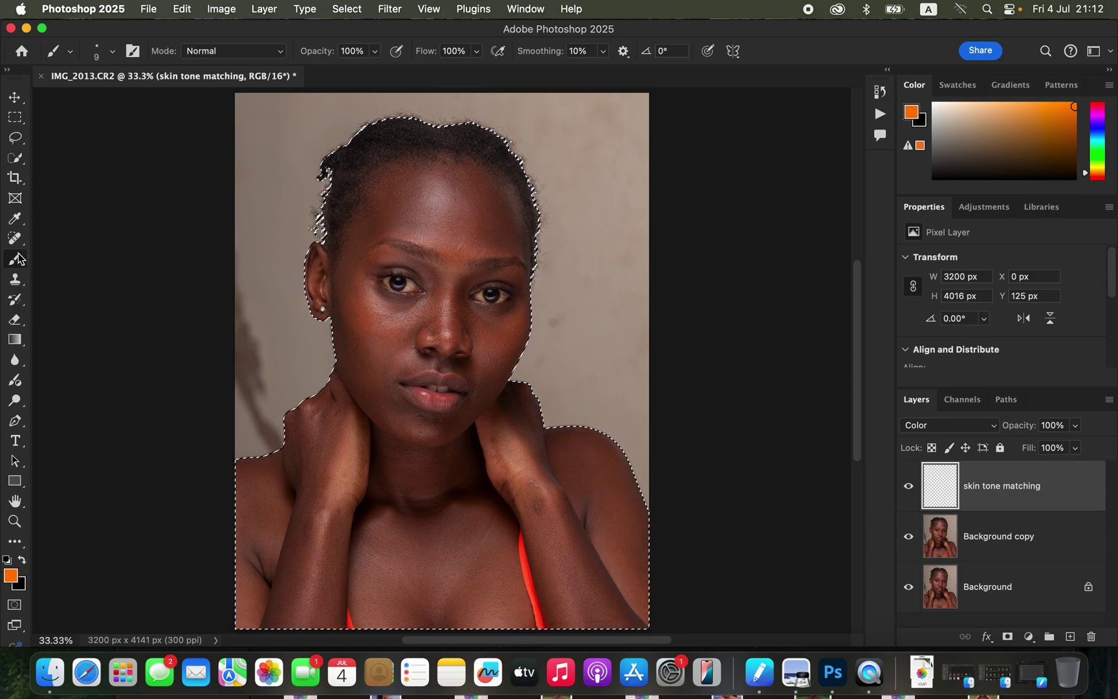
drag(14, 262, 48, 253)
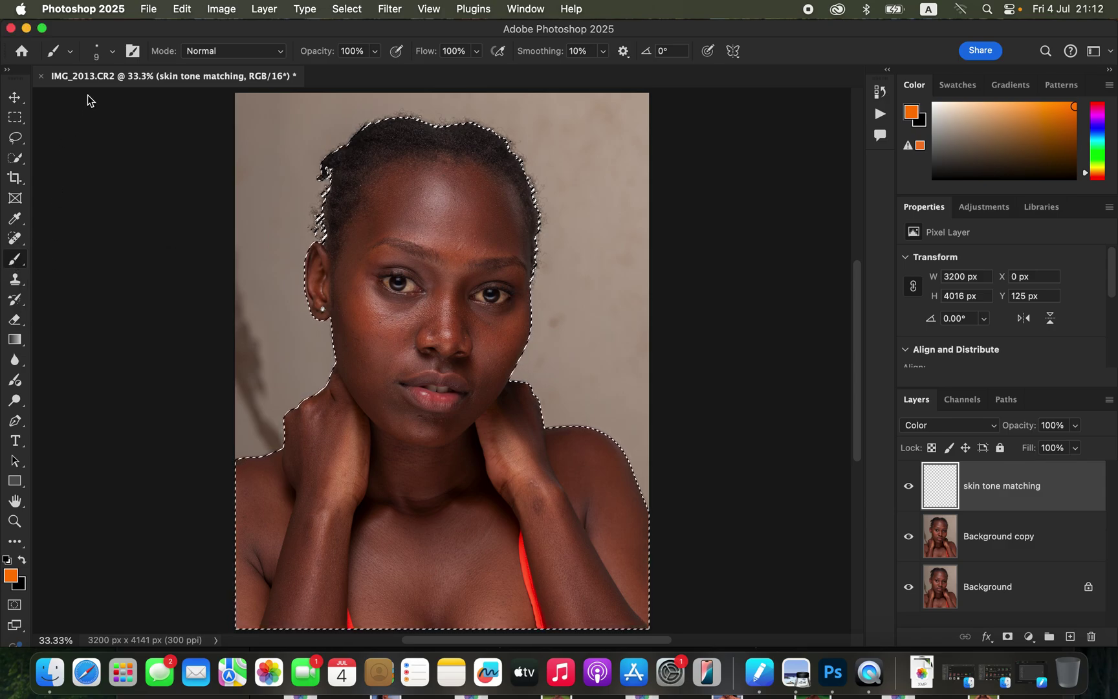
key(period)
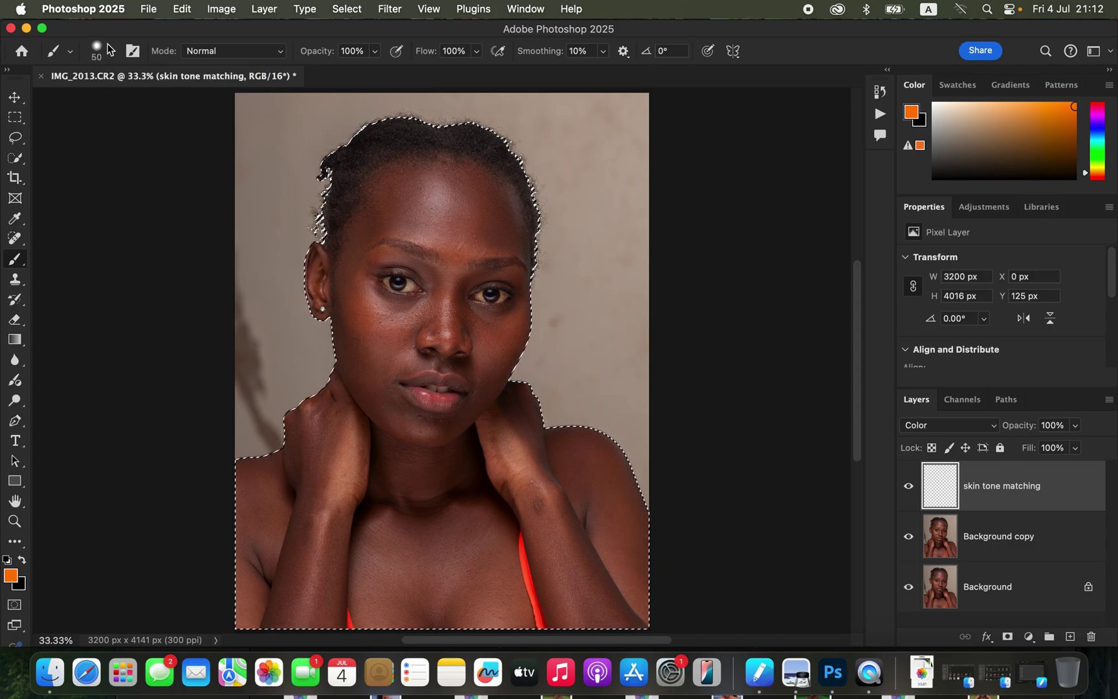
click(108, 53)
drag(116, 135, 88, 135)
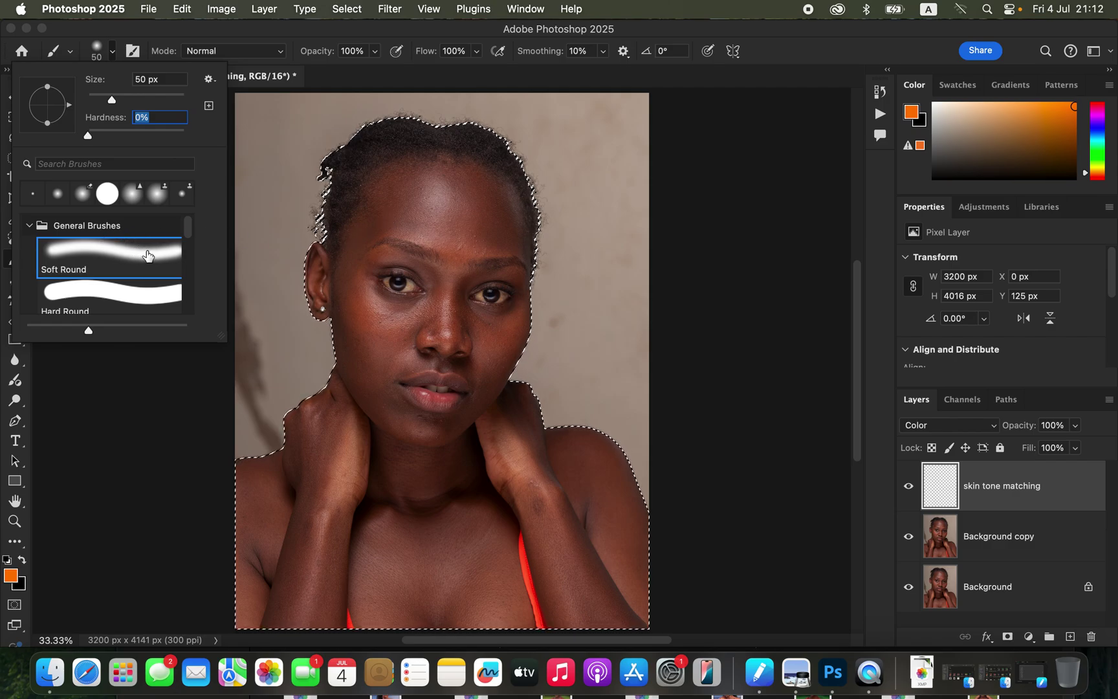
click(270, 37)
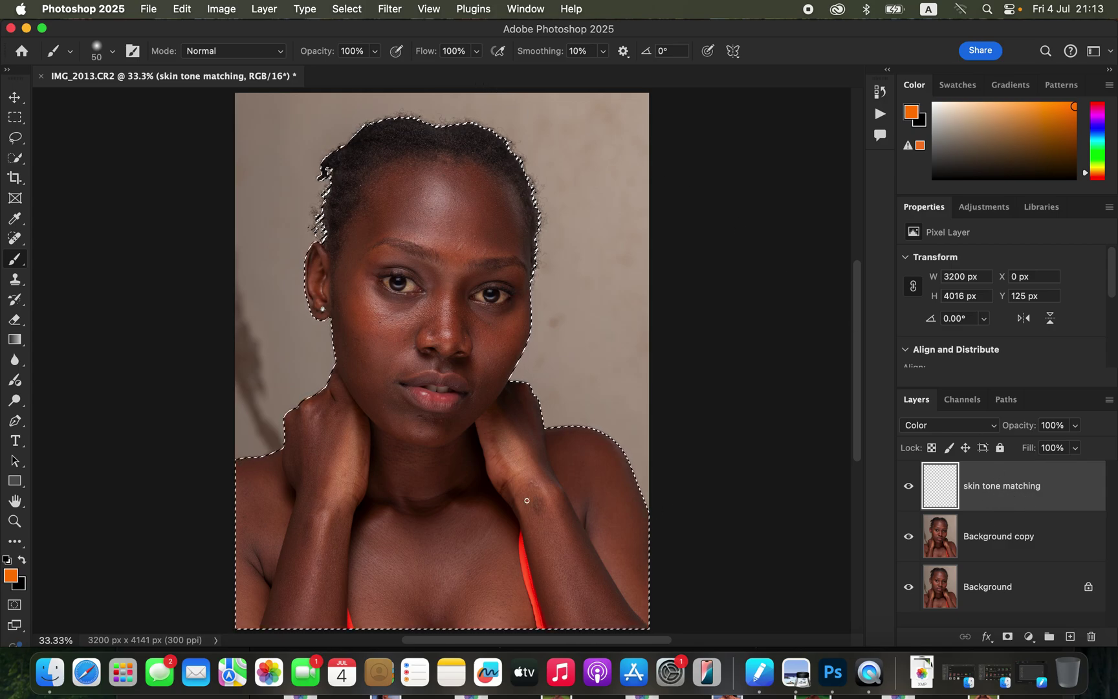
- Increase the brush size to 60 px and sample the reddish-brown skin colour from the cheek below the ear-side eye
key(super+equal)
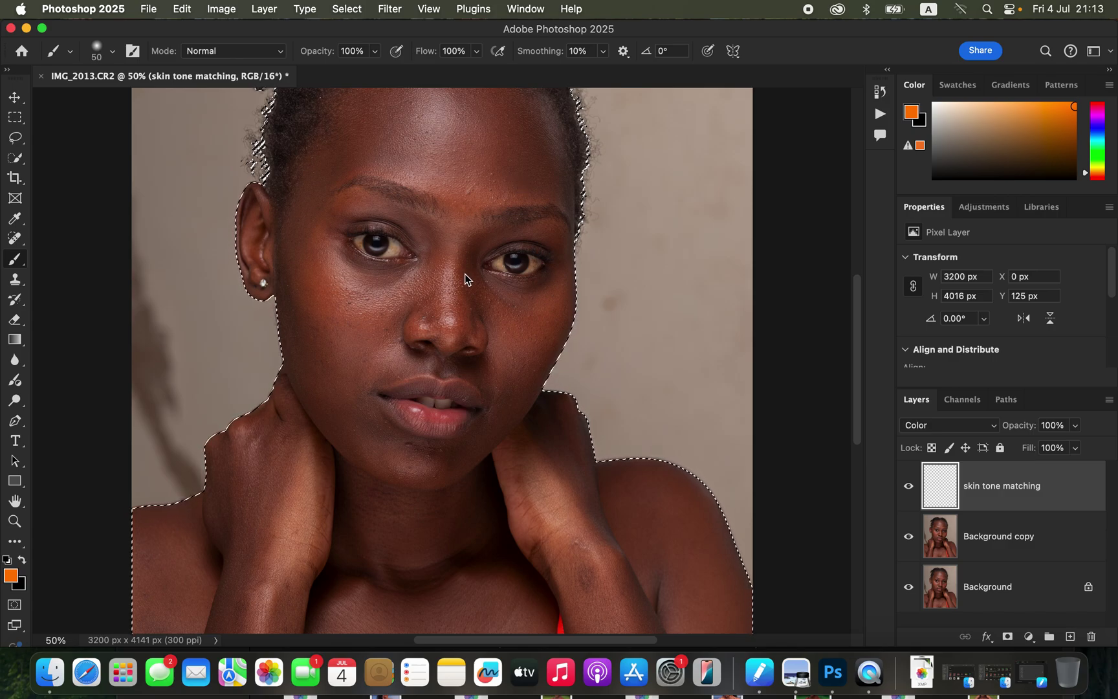
key(])
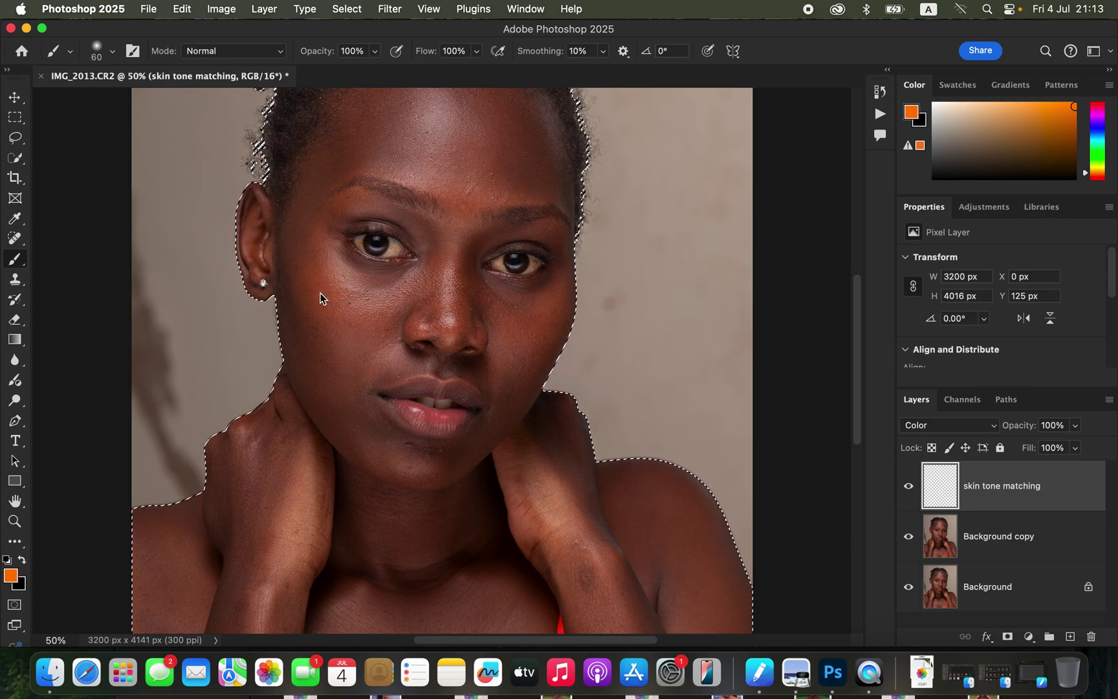
alt+click(319, 294)
alt+click(319, 288)
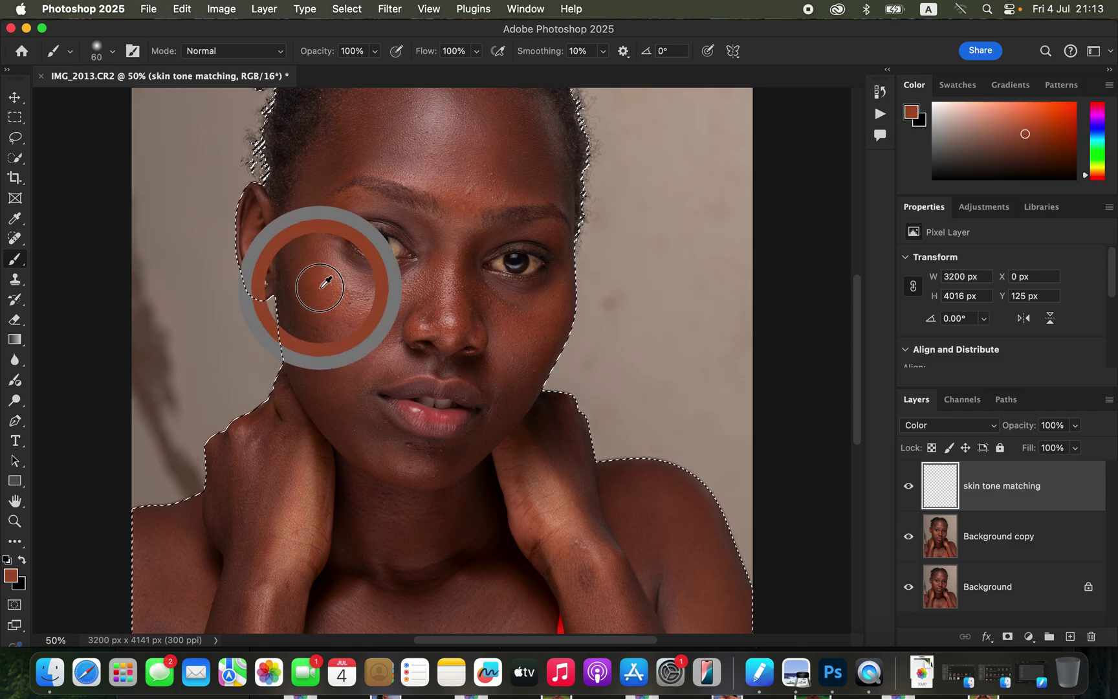
alt+click(319, 289)
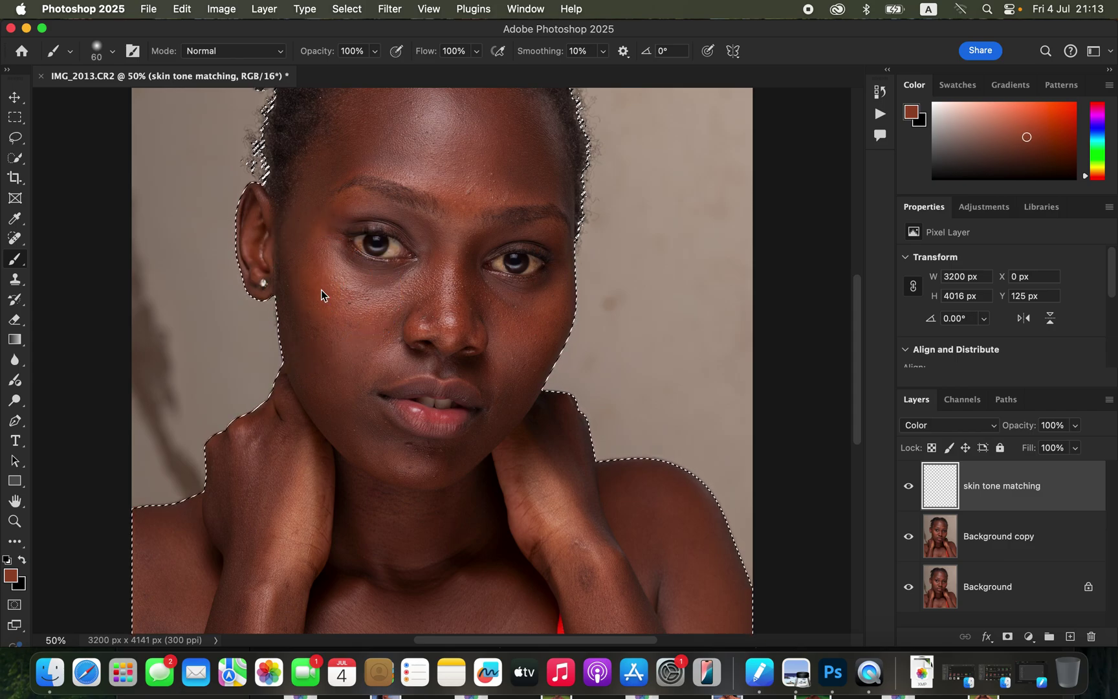
alt+click(318, 285)
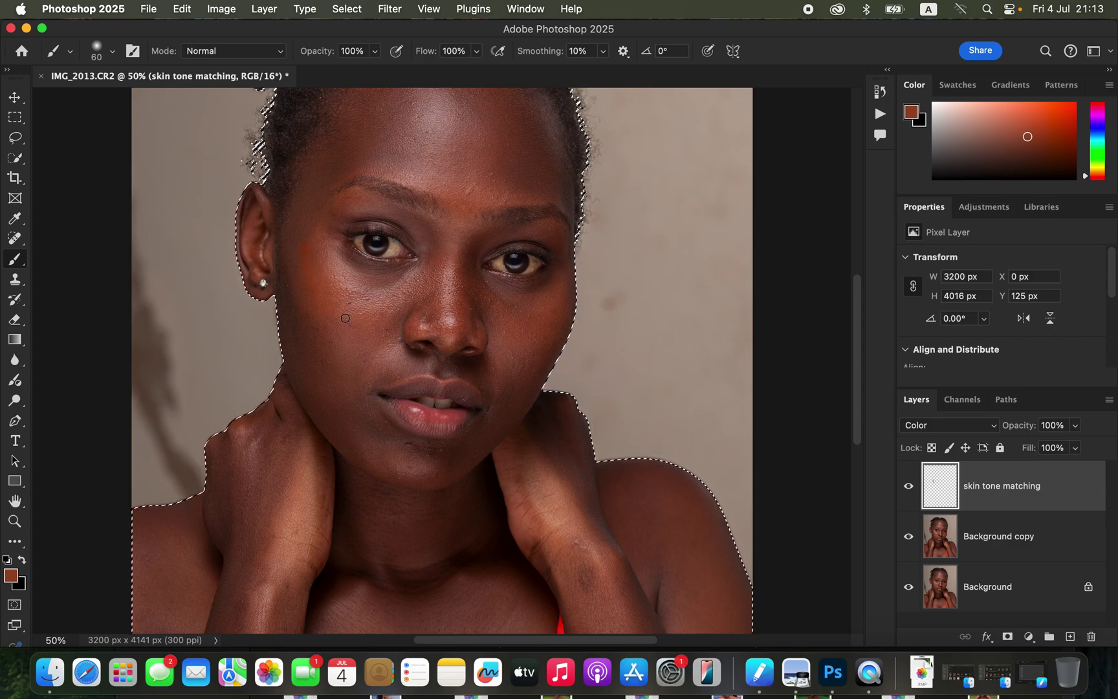
- Enlarge the brush to 400 px and paint the sampled colour over the forehead, face, neck and chest
key(super+h)
key(bracketright)
key(bracketright)
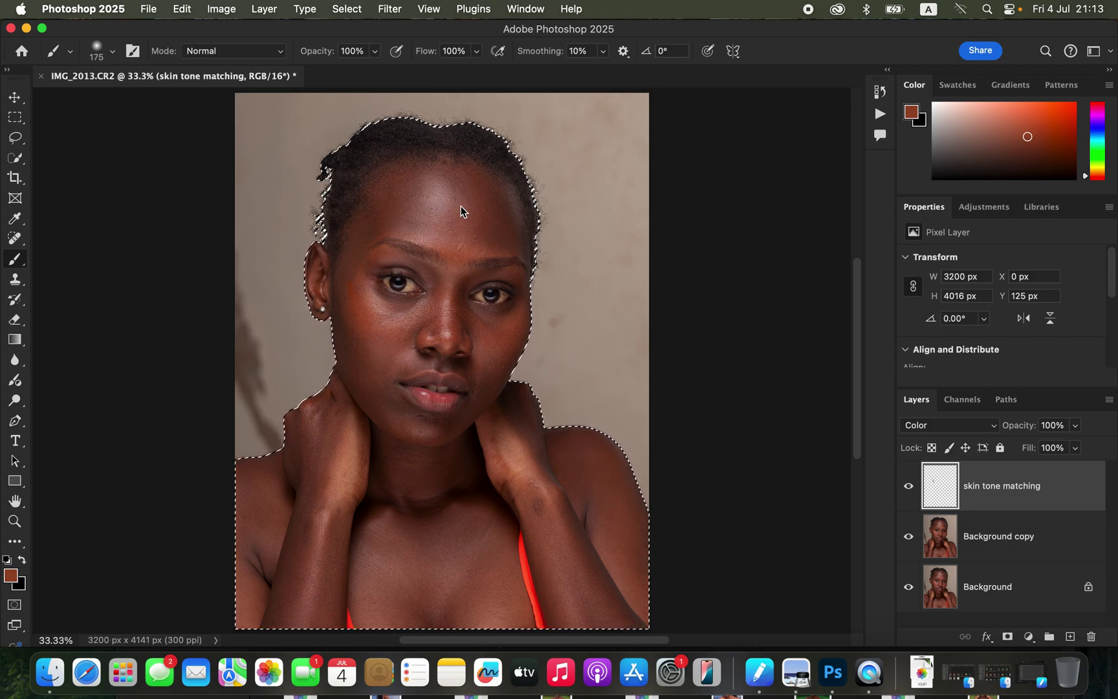
key(bracketright)
key(bracketright)
key(bracketright)
key(bracketright)
key(bracketright)
mouse_move(451, 198)
mouse_down()
mouse_move(458, 234)
mouse_move(411, 190)
mouse_up()
key(bracketright)
key(bracketright)
key(bracketright)
key(bracketright)
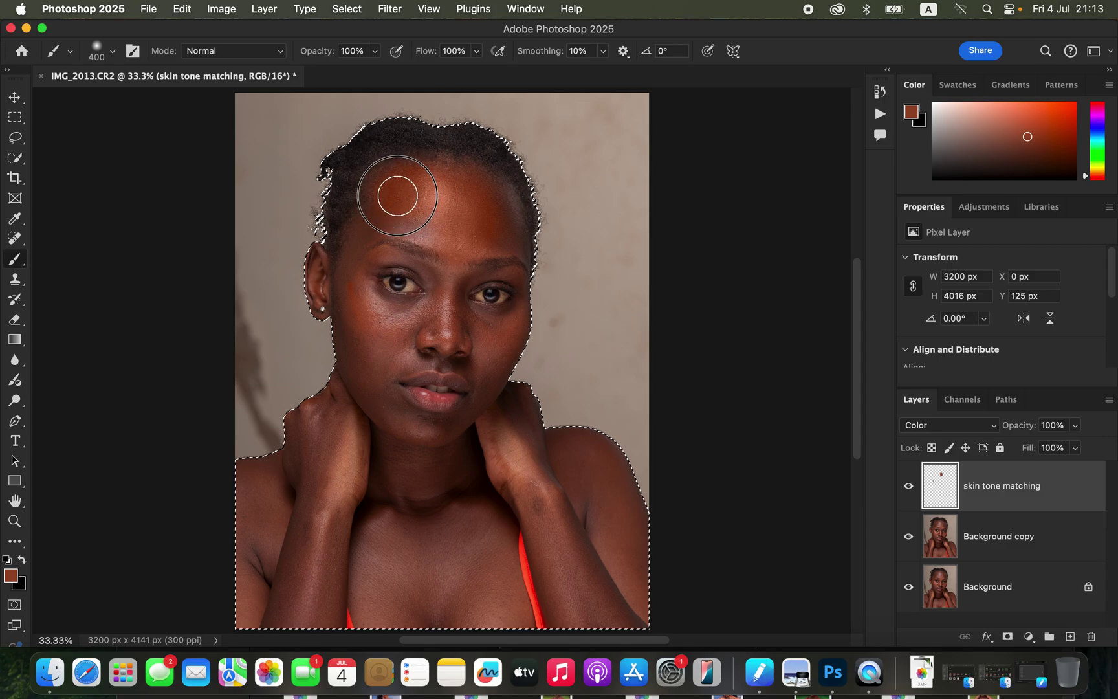
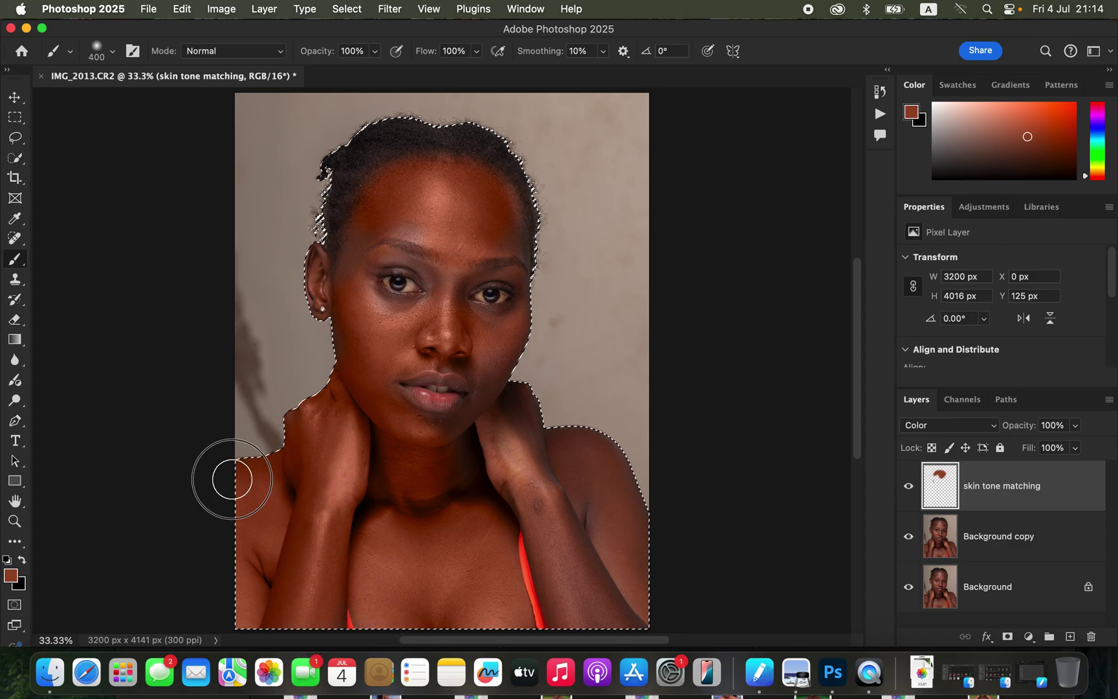
- Reduce the brush to 200 px and paint the sampled colour over the remaining arm and shoulder skin
key(bracketleft)
key(bracketleft)
key(bracketleft)
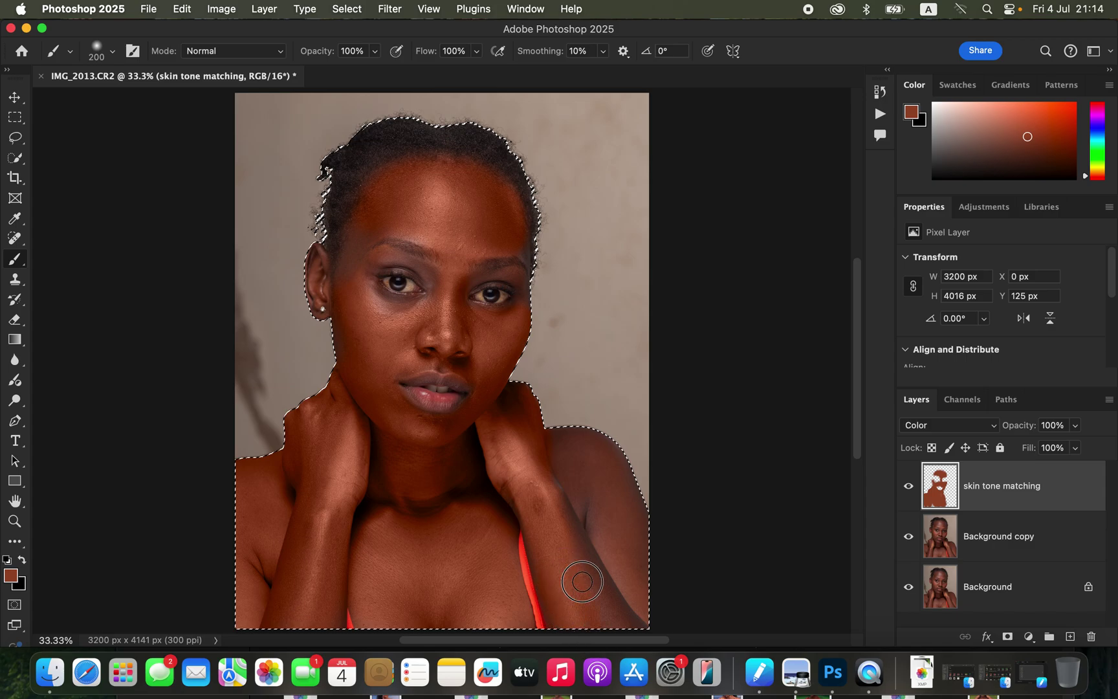
mouse_move(562, 446)
mouse_down()
mouse_move(616, 469)
mouse_move(624, 488)
mouse_move(632, 563)
mouse_move(596, 492)
mouse_move(574, 487)
mouse_move(564, 467)
mouse_move(642, 617)
mouse_up()
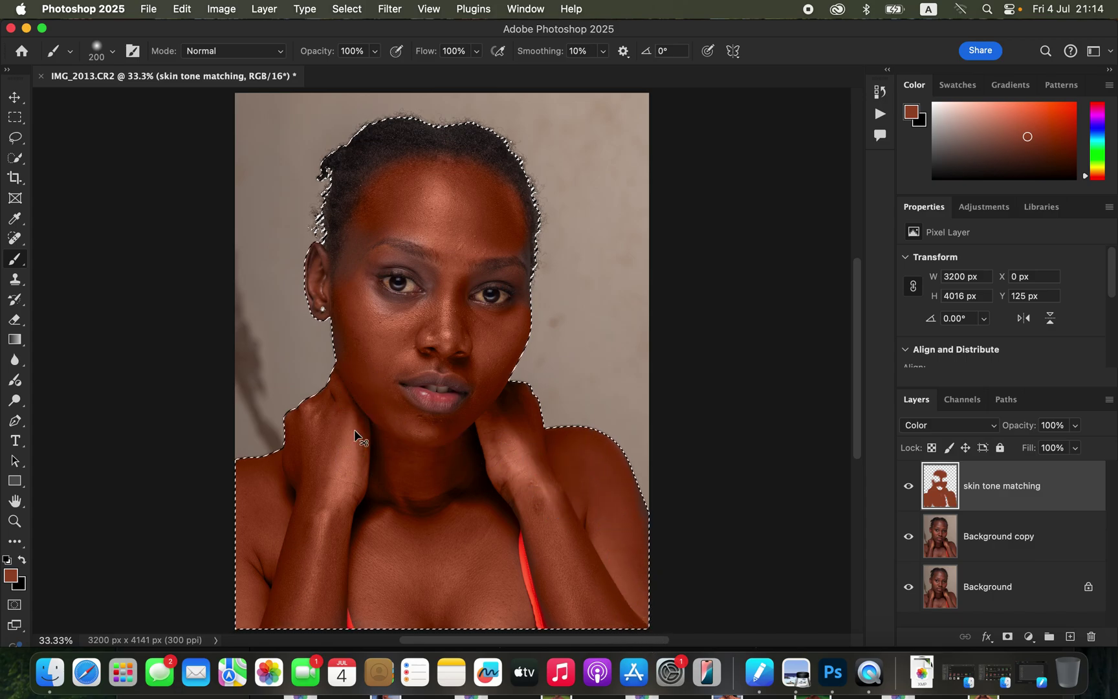
- Shrink the brush to 80 px and smaller, and paint the uncoloured skin around the eyes, nose and mouth
key(super+plus)
key(bracketleft)
key(bracketleft)
key(bracketleft)
key(bracketleft)
key(bracketleft)
key(bracketleft)
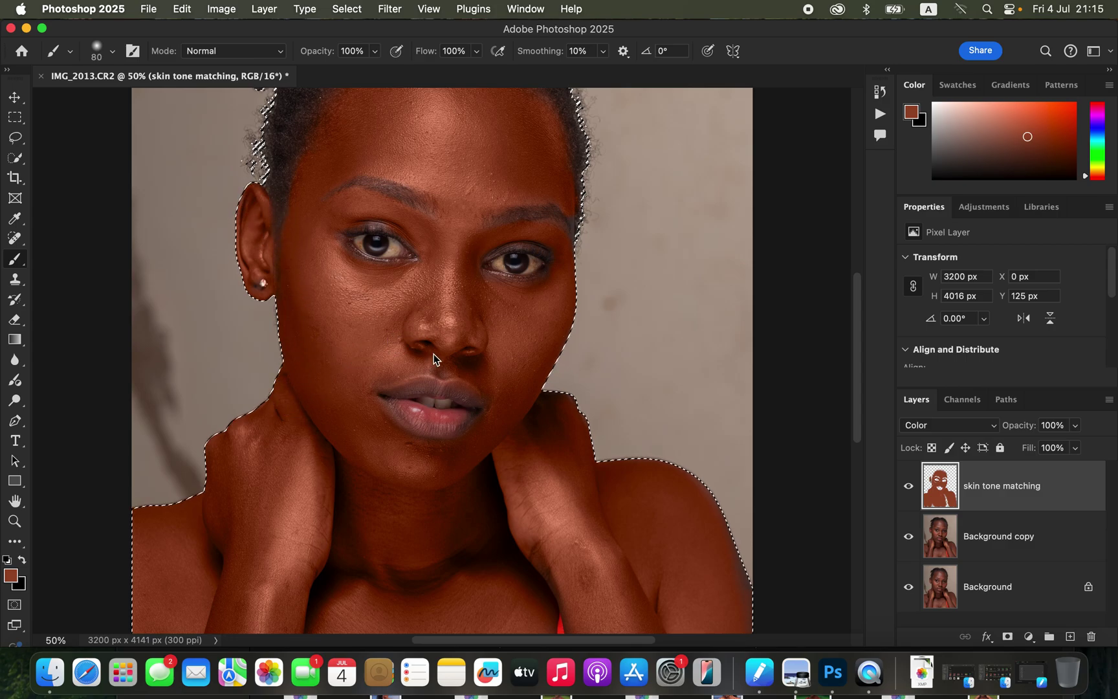
drag(538, 314, 474, 367)
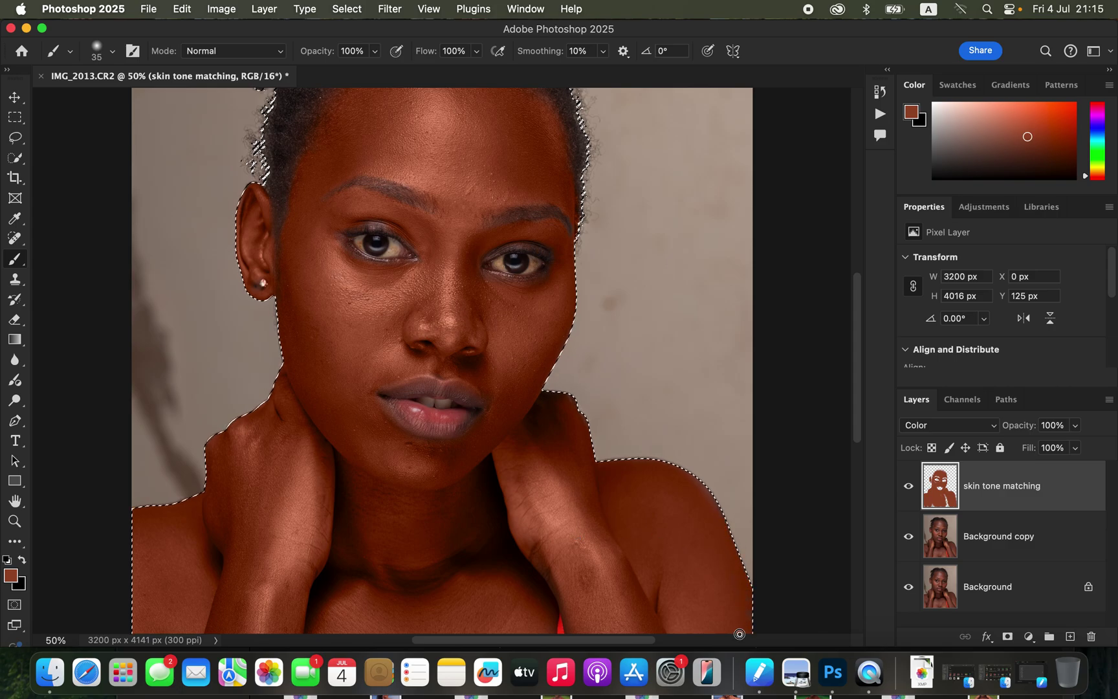
- Lower the skin tone matching layer's opacity to 68% and clear the subject selection
key(super+minus)
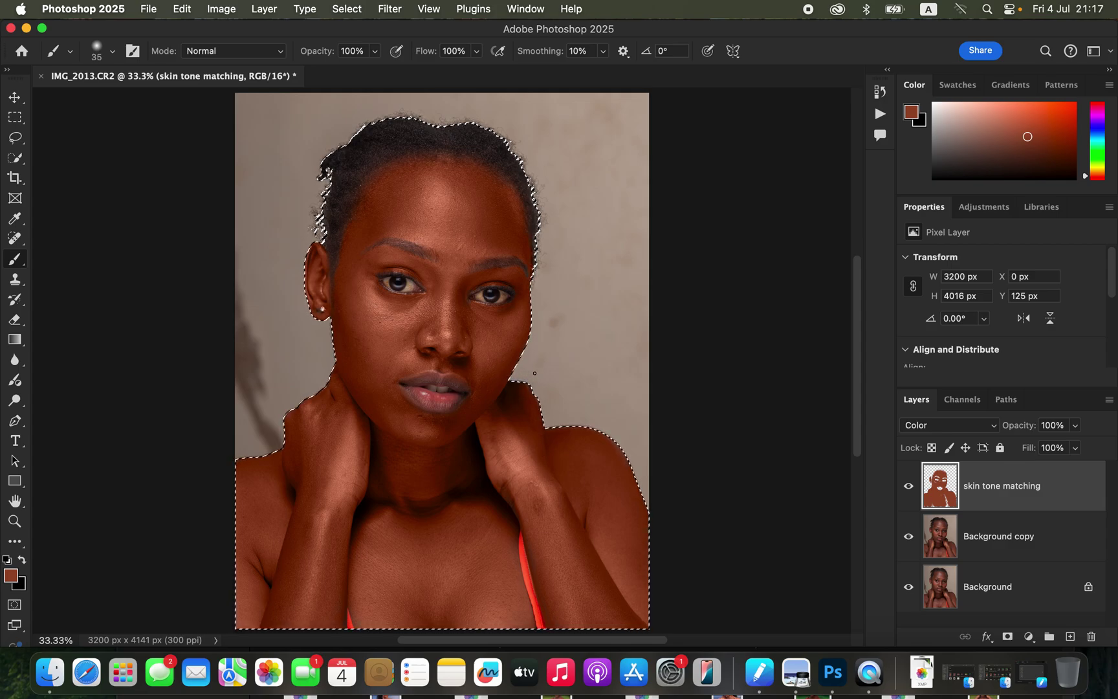
click(1076, 427)
drag(1077, 445, 1053, 446)
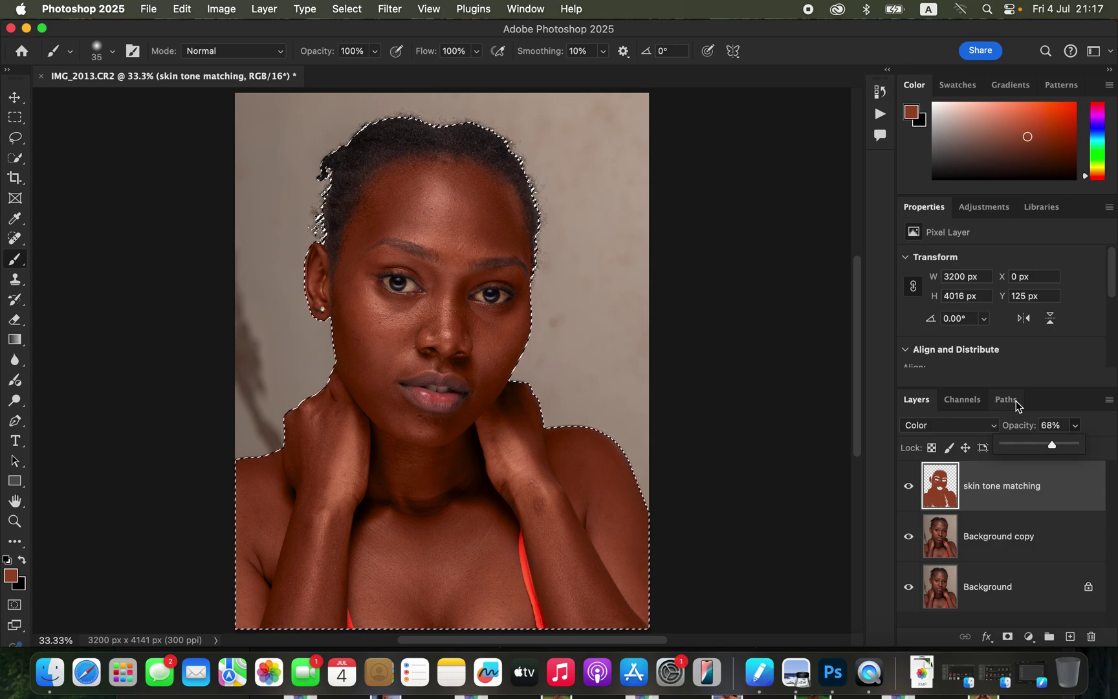
click(14, 320)
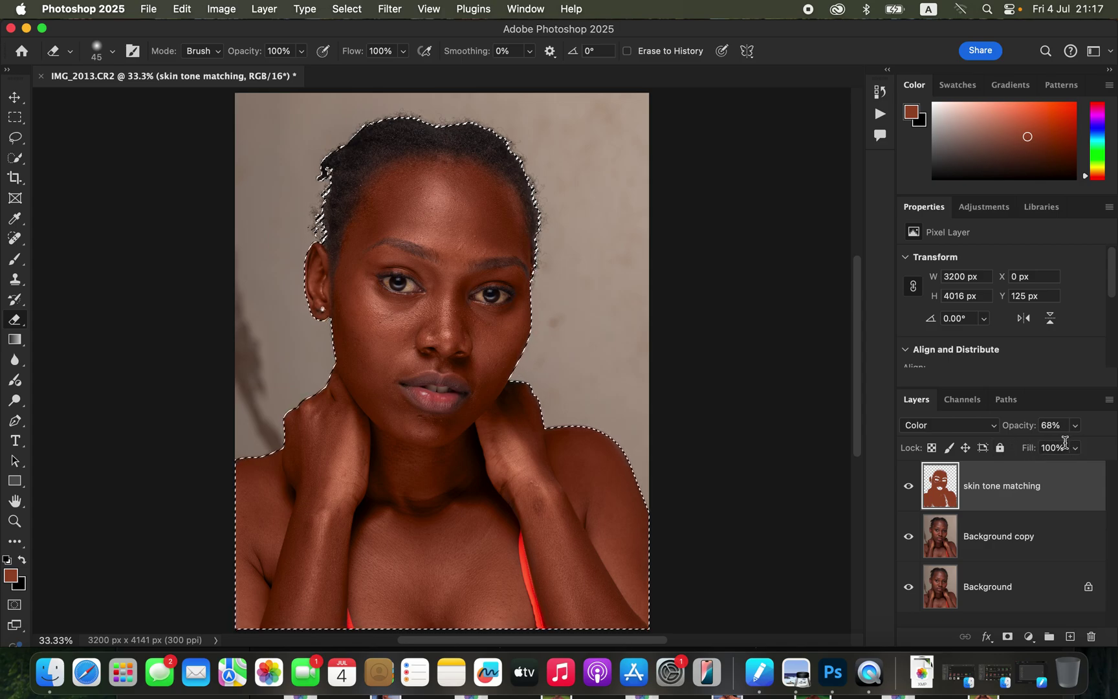
key(super+d)
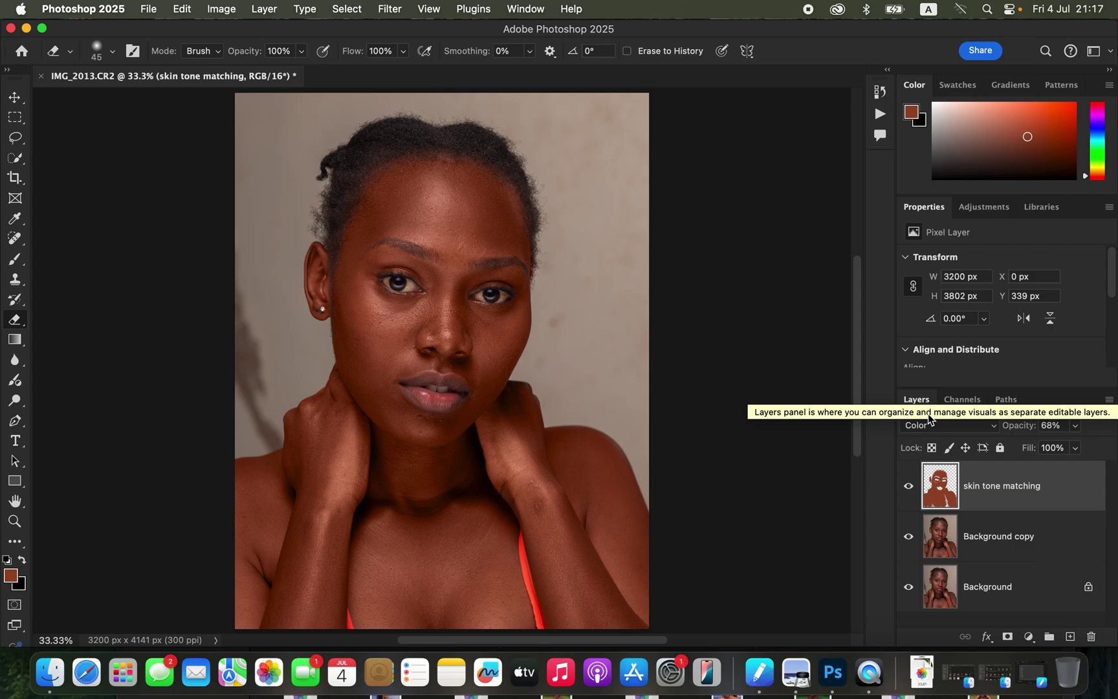
- Add a Hue/Saturation adjustment layer and set its Reds to saturation -4 and lightness -18
click(1027, 638)
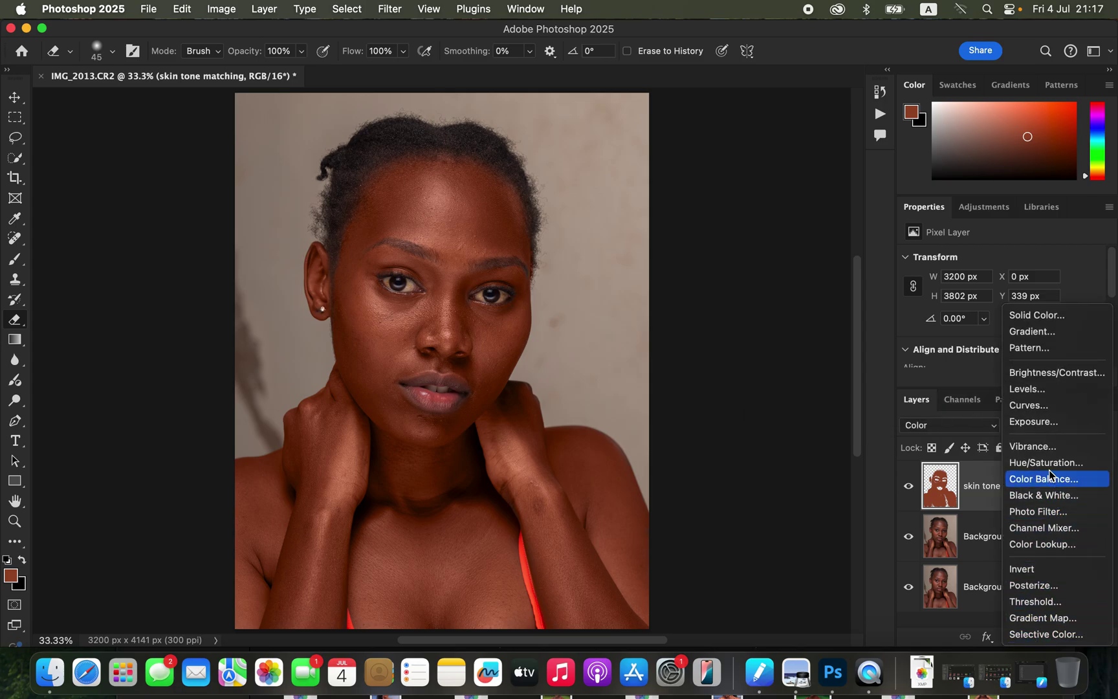
click(1050, 466)
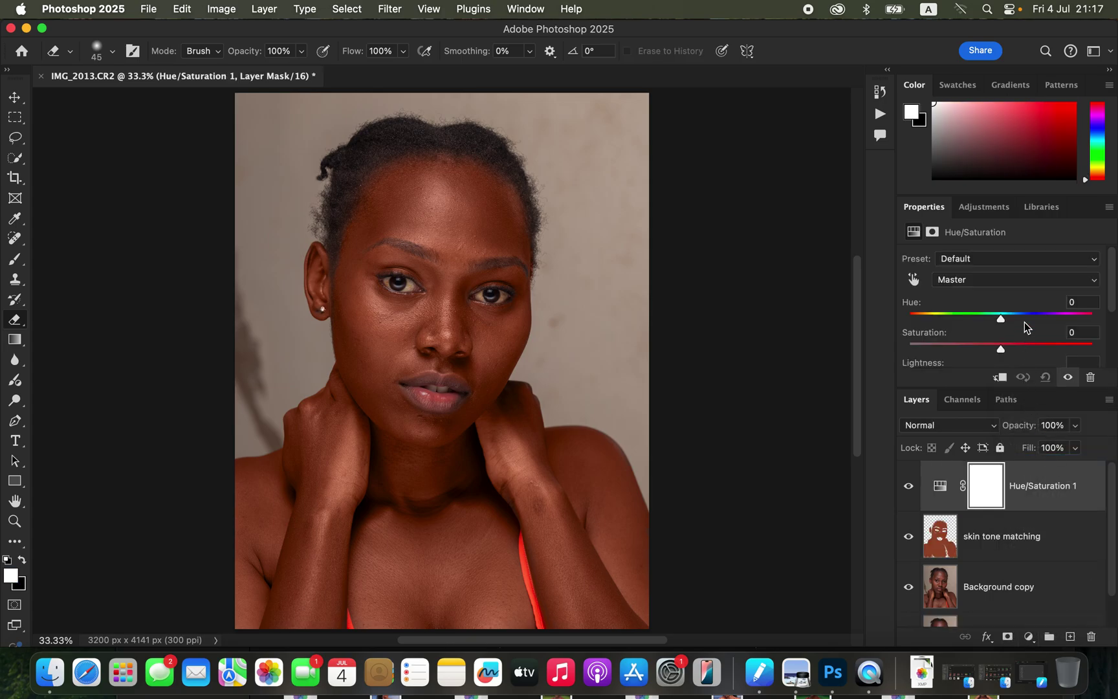
click(977, 282)
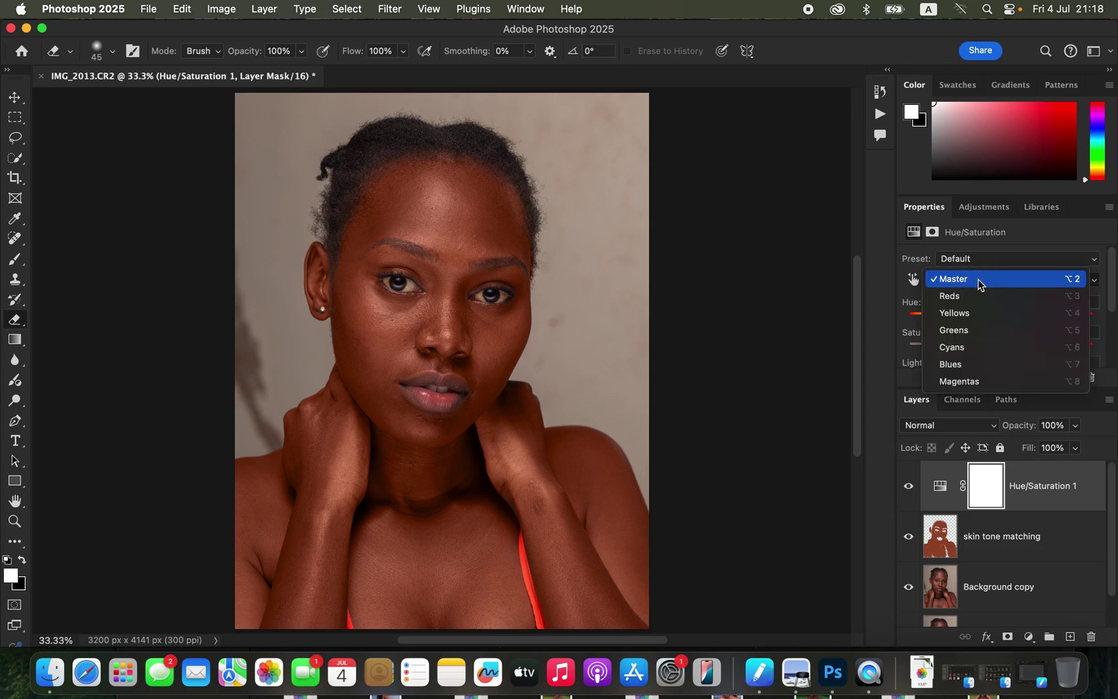
click(975, 297)
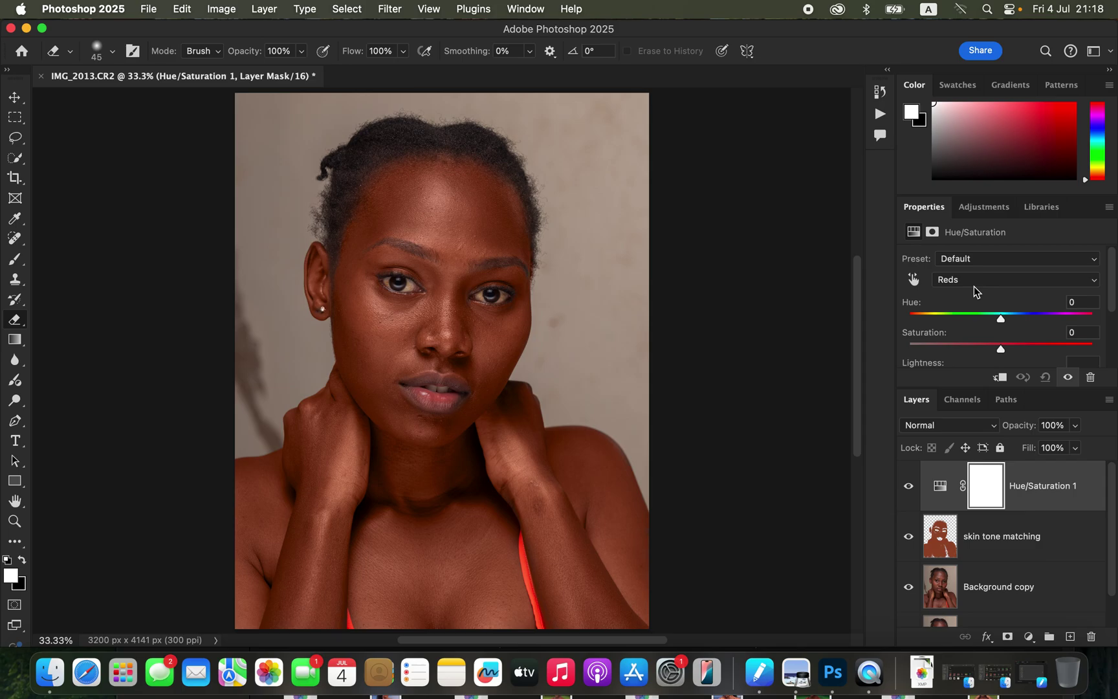
click(1001, 318)
drag(1002, 322, 1004, 323)
drag(1004, 318, 999, 320)
drag(1000, 320, 1002, 322)
drag(1114, 300, 1110, 328)
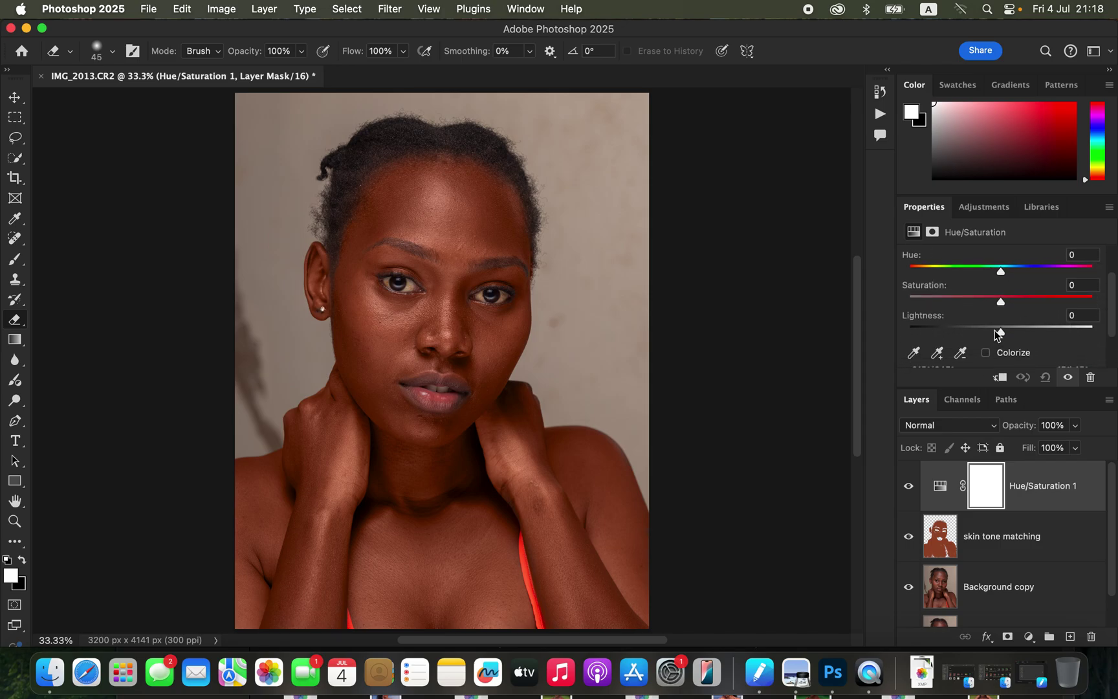
mouse_move(999, 330)
mouse_down()
mouse_move(975, 331)
mouse_move(998, 307)
mouse_up()
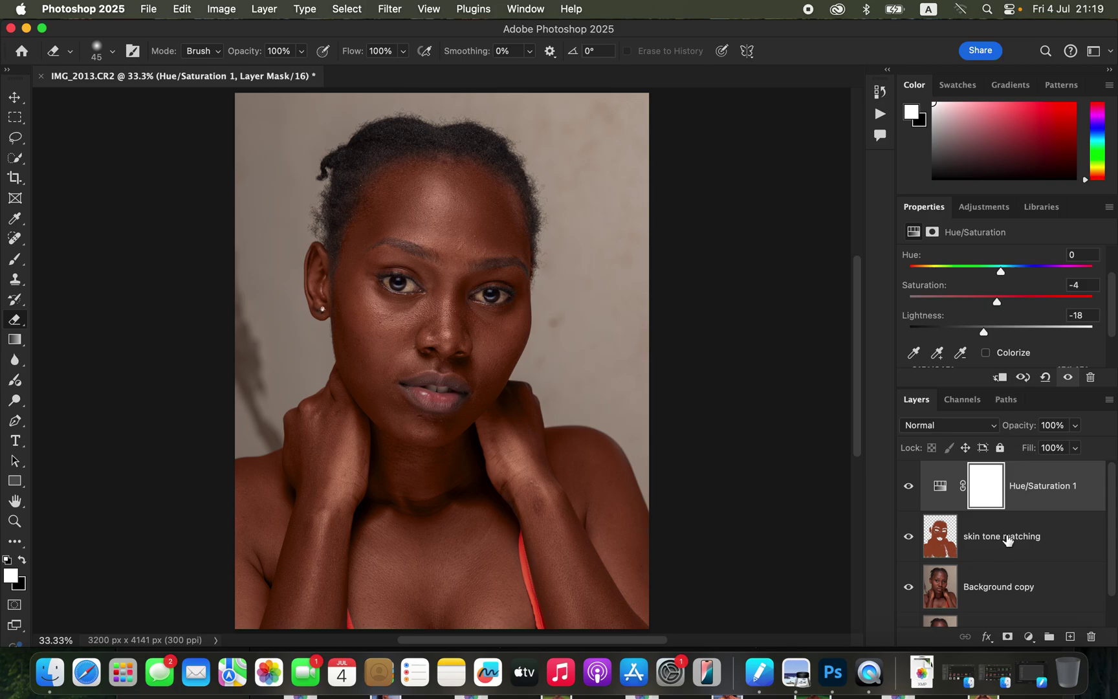
- Try clipping the Hue/Saturation adjustment to the skin tone matching layer, undo it, and lower the Reds saturation to -8
click(999, 380)
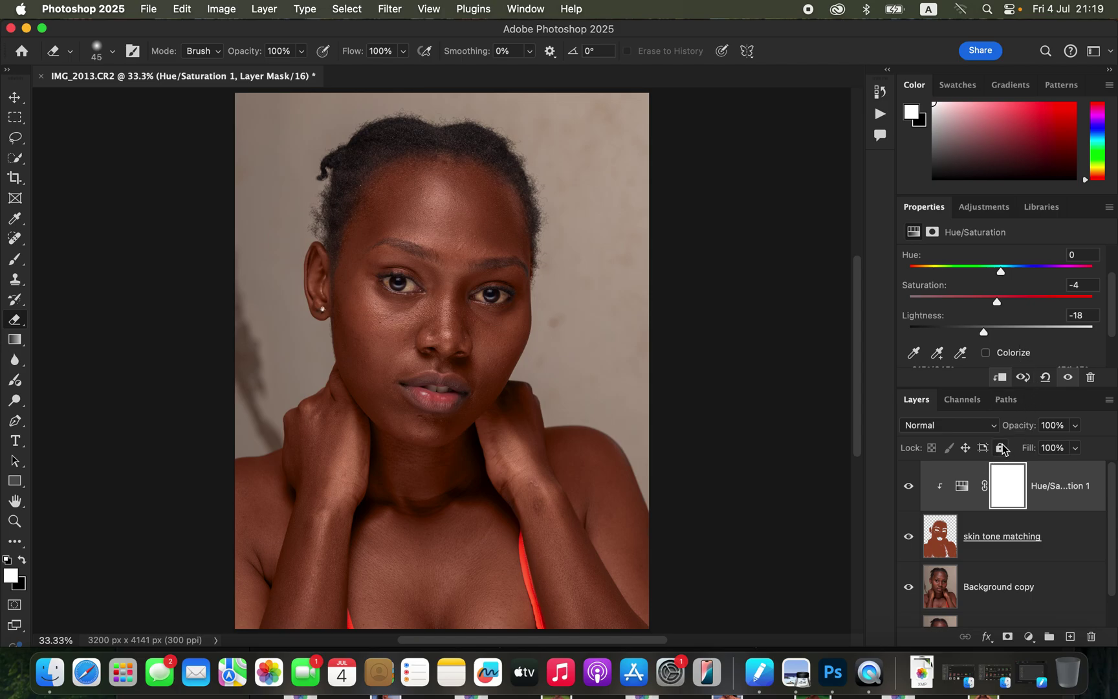
key(super+z)
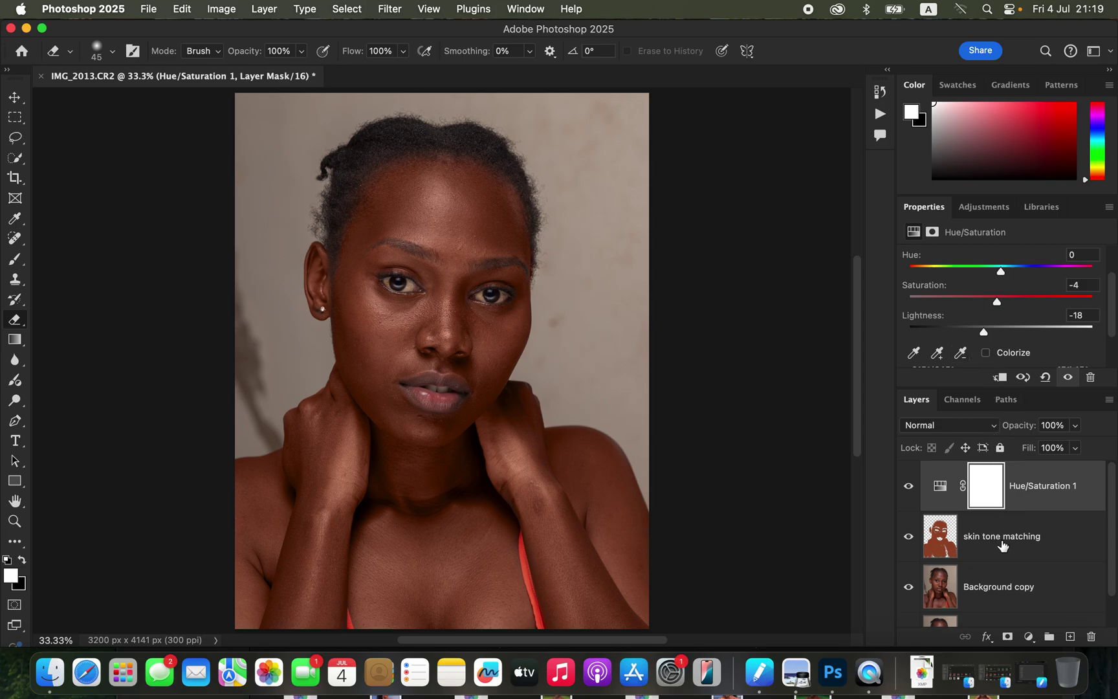
drag(979, 333, 994, 306)
- Add a Black & White adjustment layer in Multiply blend mode at 9% opacity and compare the image without it
click(1028, 637)
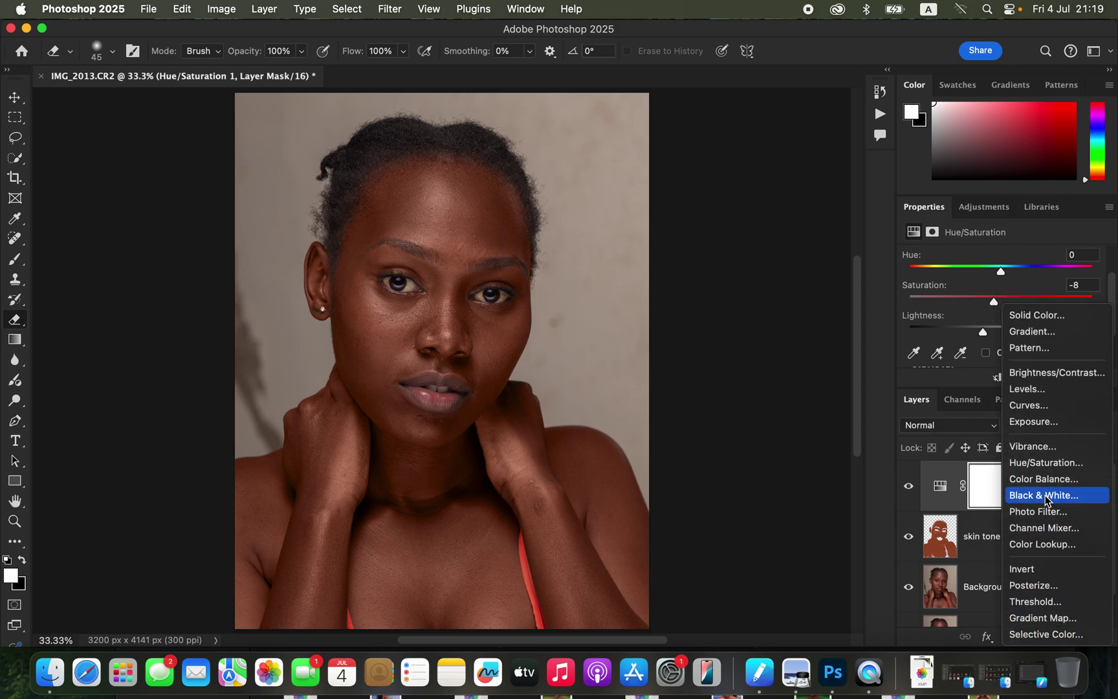
click(1039, 498)
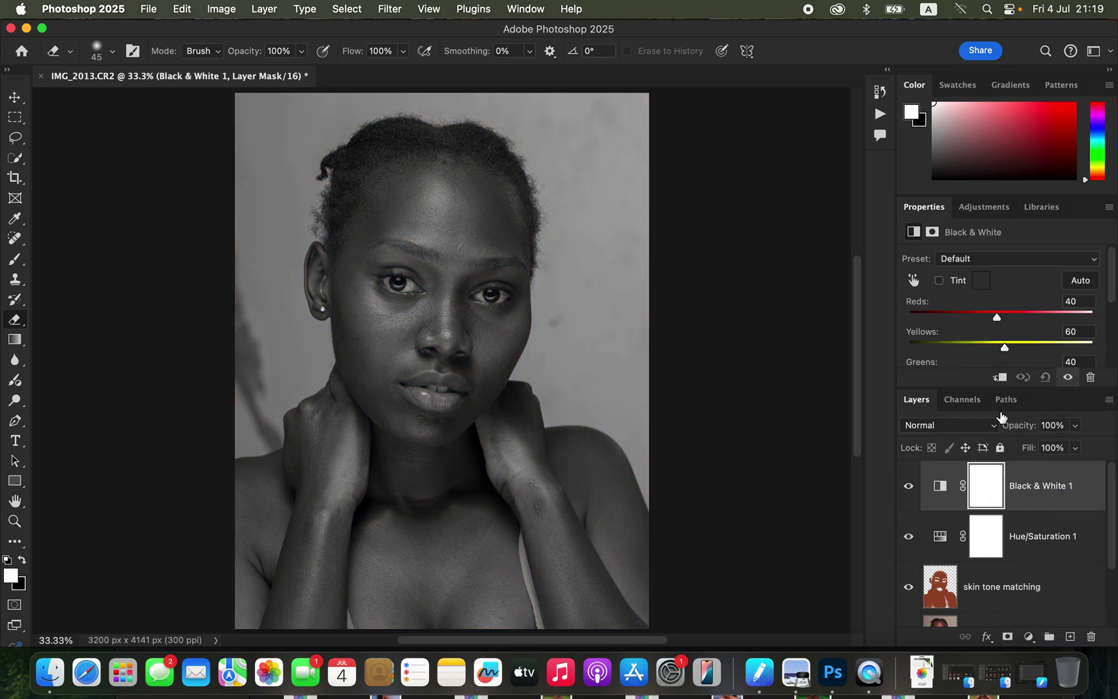
click(961, 430)
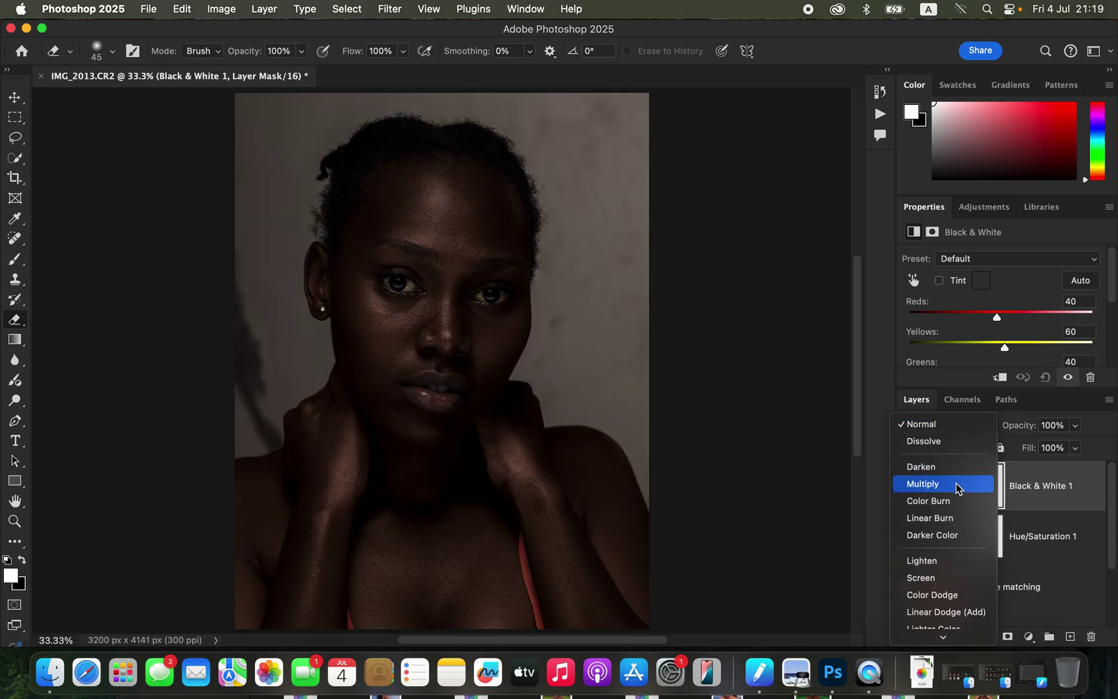
click(958, 484)
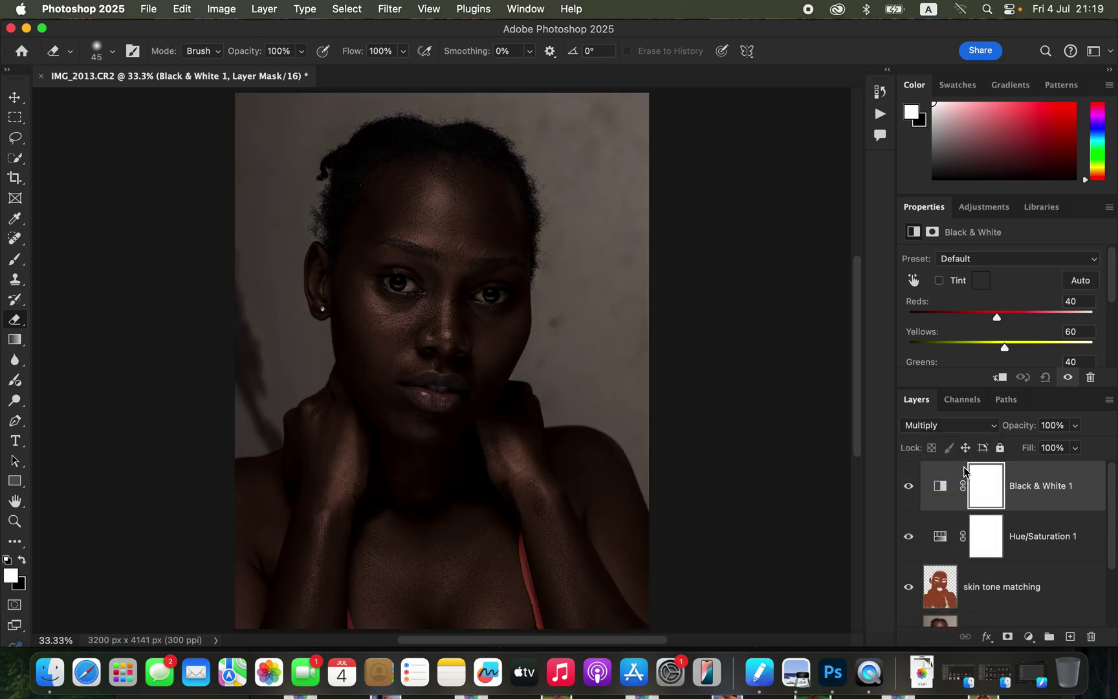
click(1075, 425)
drag(1058, 448, 1011, 446)
click(908, 486)
click(908, 491)
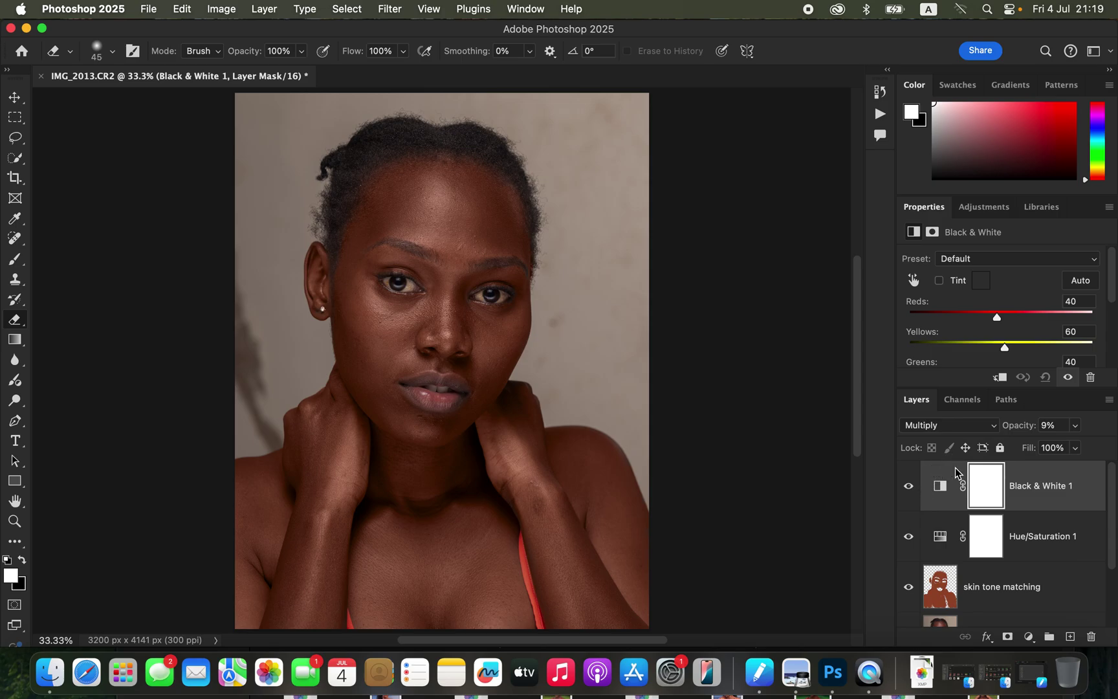
- Add a Color Balance adjustment layer and set its midtones to +4 on Magenta-Green and +2 on Yellow-Blue
click(1029, 636)
scroll(1029, 637, down, 1)
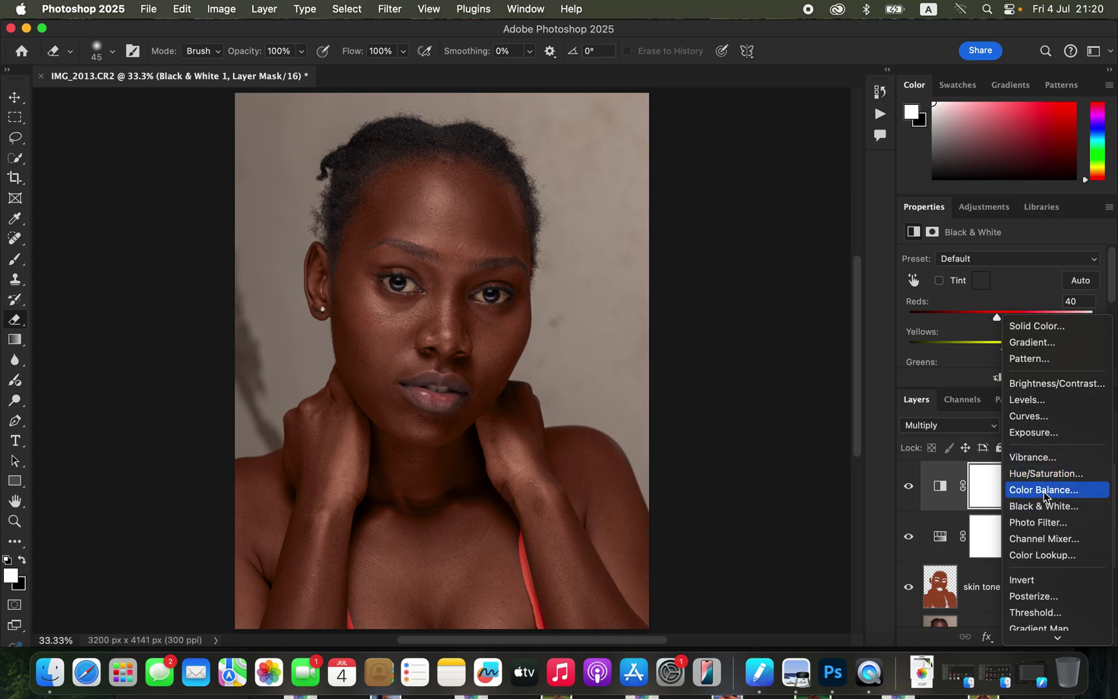
click(1043, 489)
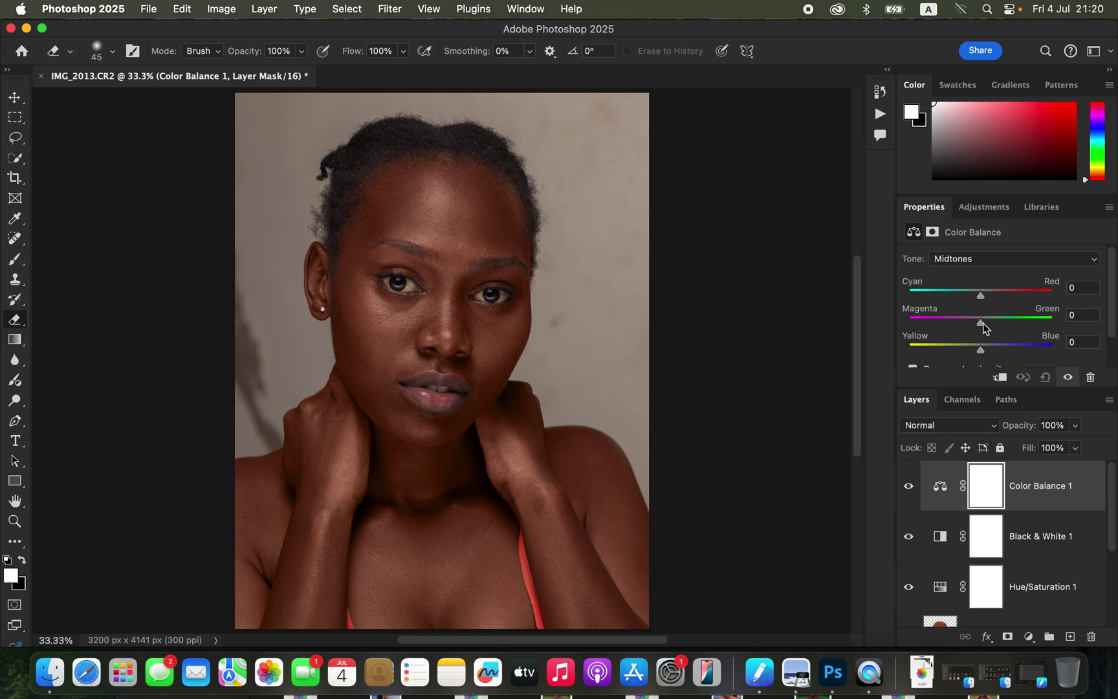
drag(982, 354, 984, 326)
- Set the Color Balance highlights to -3 on Cyan-Red and +5 on Yellow-Blue
click(982, 258)
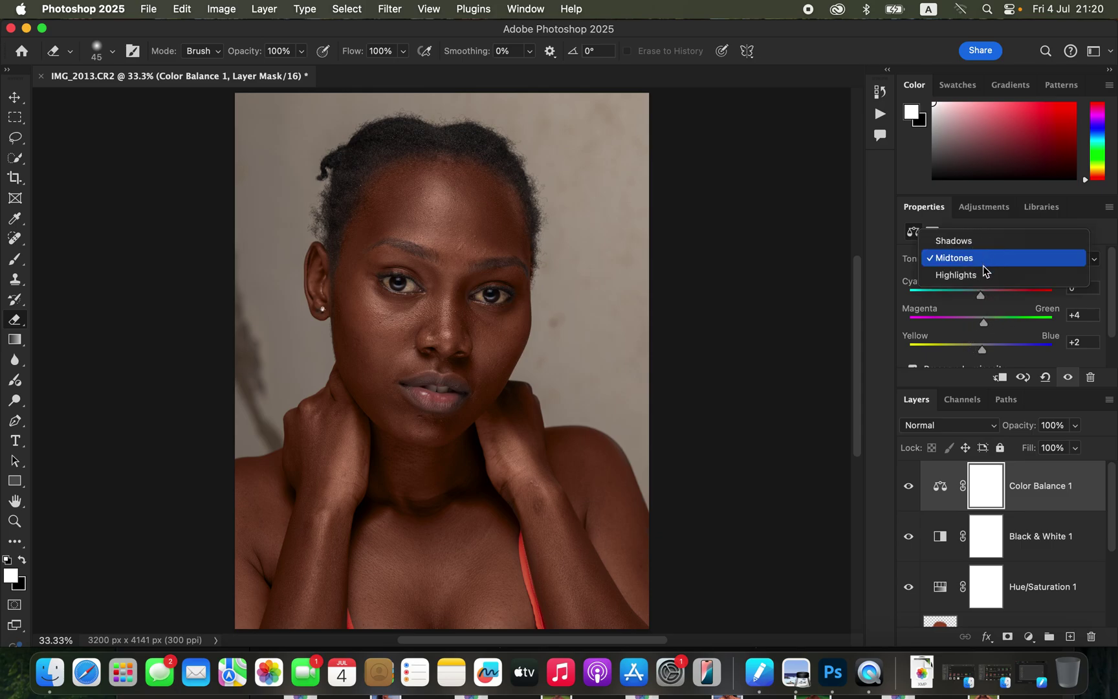
click(984, 276)
drag(980, 298, 980, 297)
drag(981, 350, 985, 351)
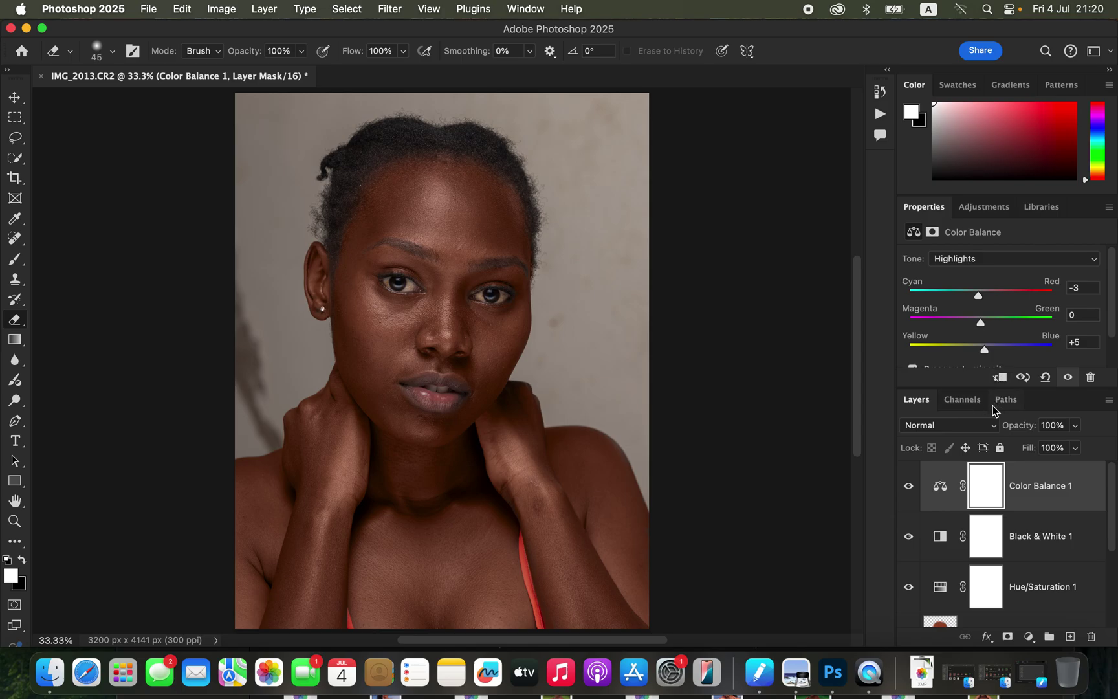
- Add a second Hue/Saturation adjustment layer above Color Balance and set its Reds lightness to -4
click(1028, 637)
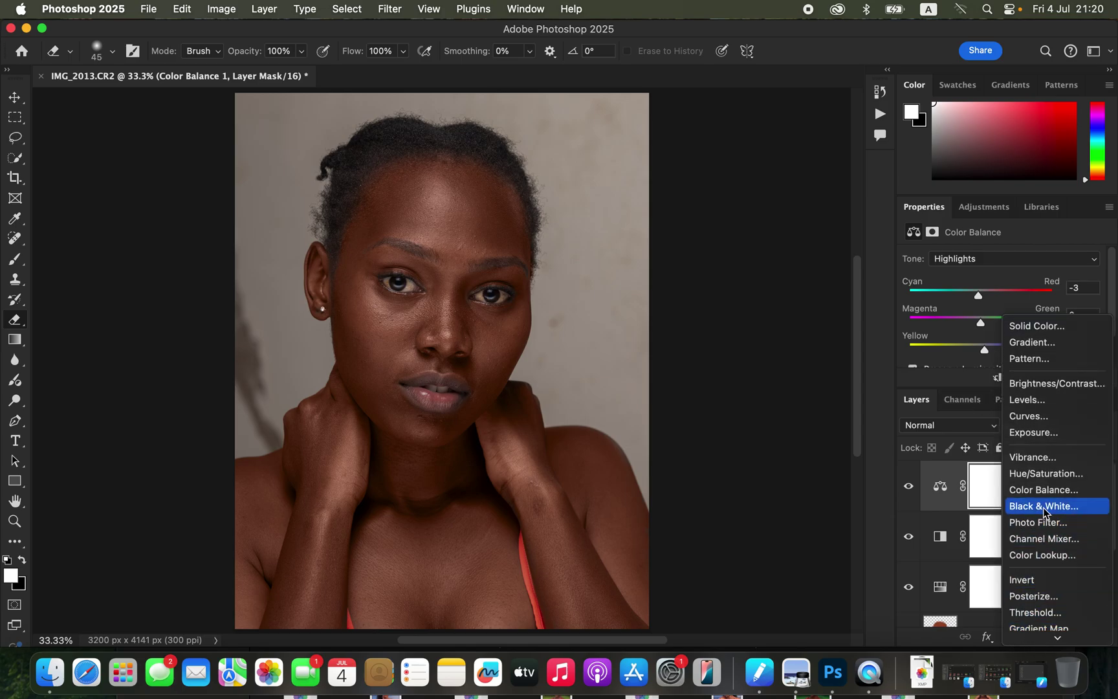
click(1044, 476)
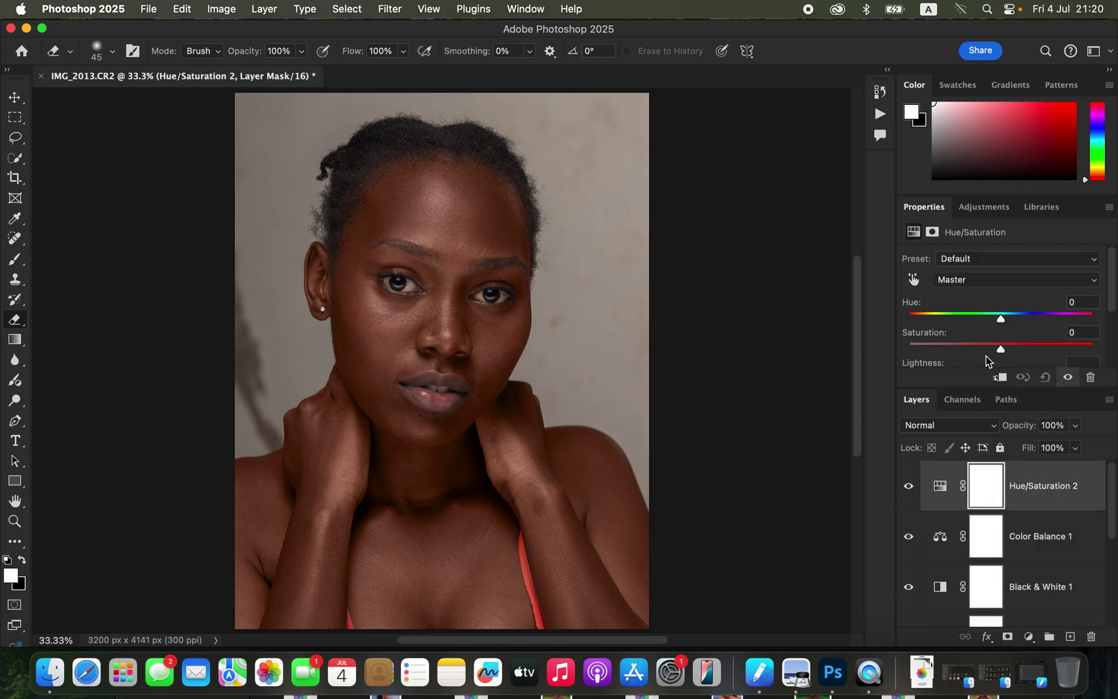
click(1012, 278)
click(1007, 295)
drag(1110, 307, 1111, 325)
drag(1000, 348, 998, 350)
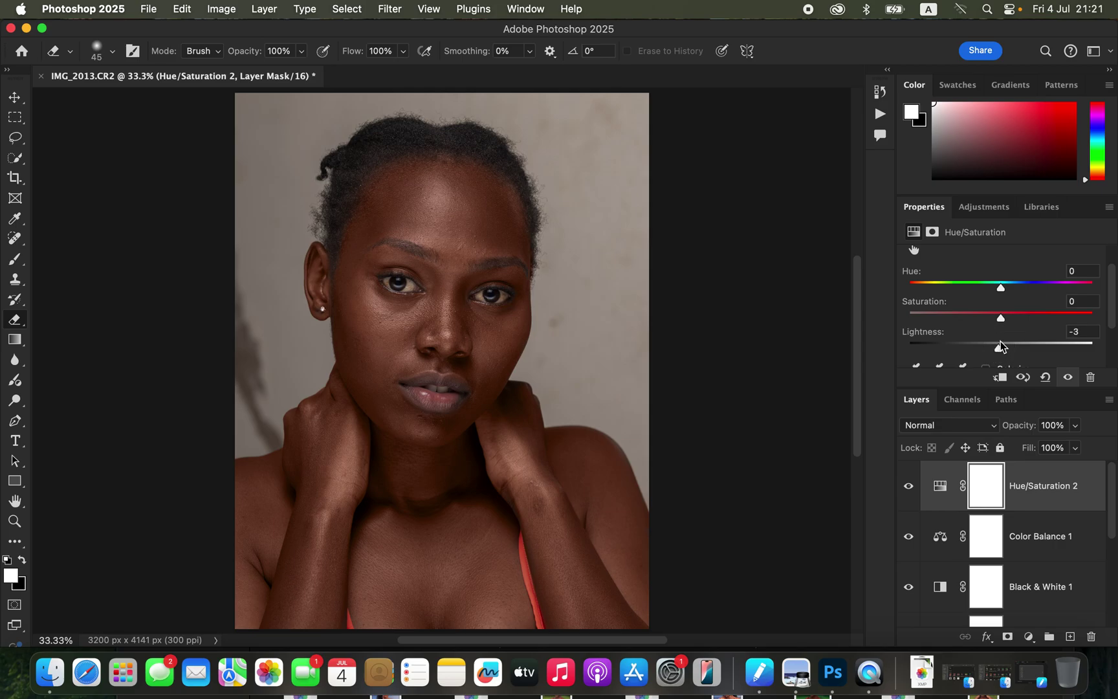
click(908, 486)
click(908, 486)
drag(1000, 349, 998, 350)
- Compare the original Background alone with the fully edited portrait several times
drag(1110, 497, 1109, 584)
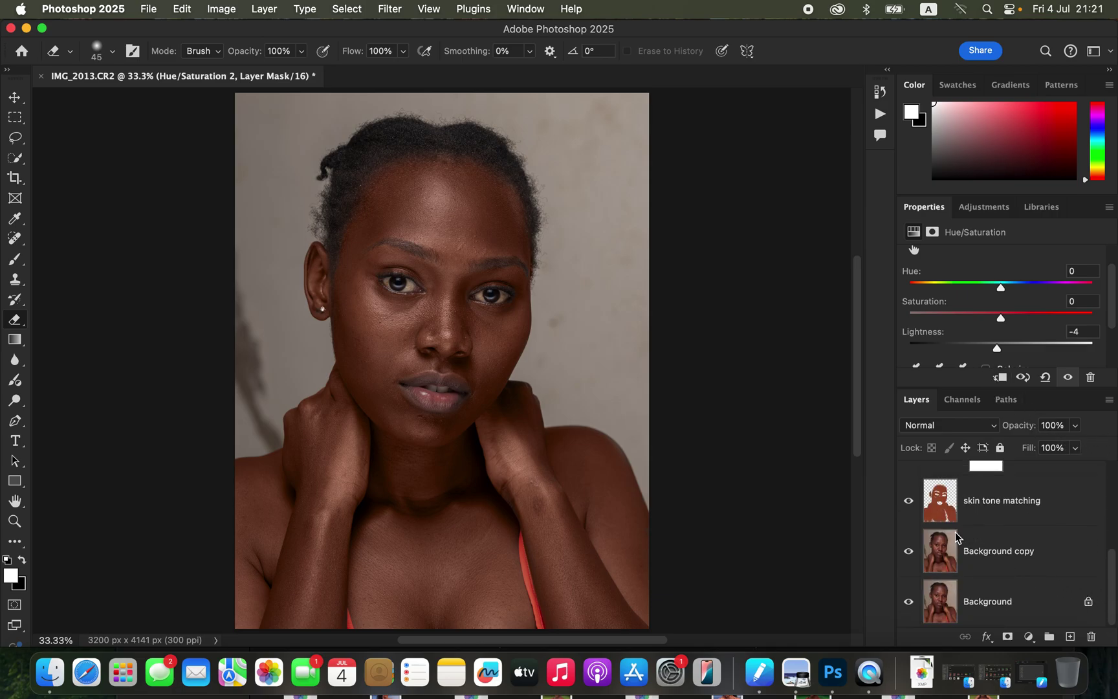
alt+click(908, 604)
alt+click(908, 603)
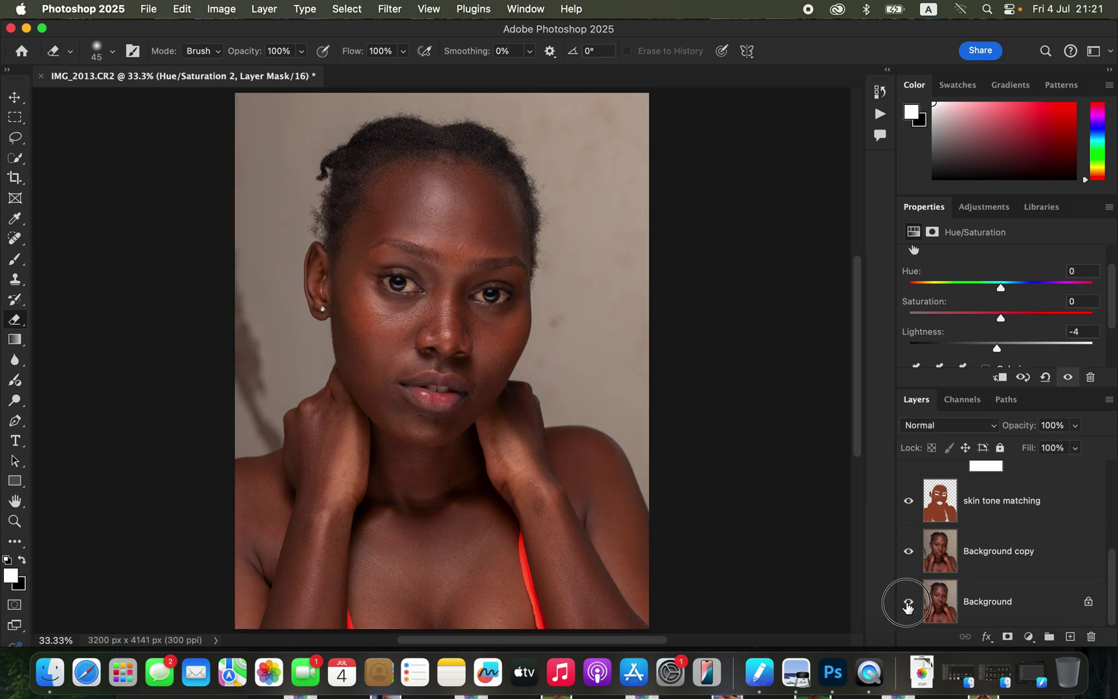
alt+click(907, 603)
alt+click(907, 604)
alt+click(907, 605)
alt+click(907, 606)
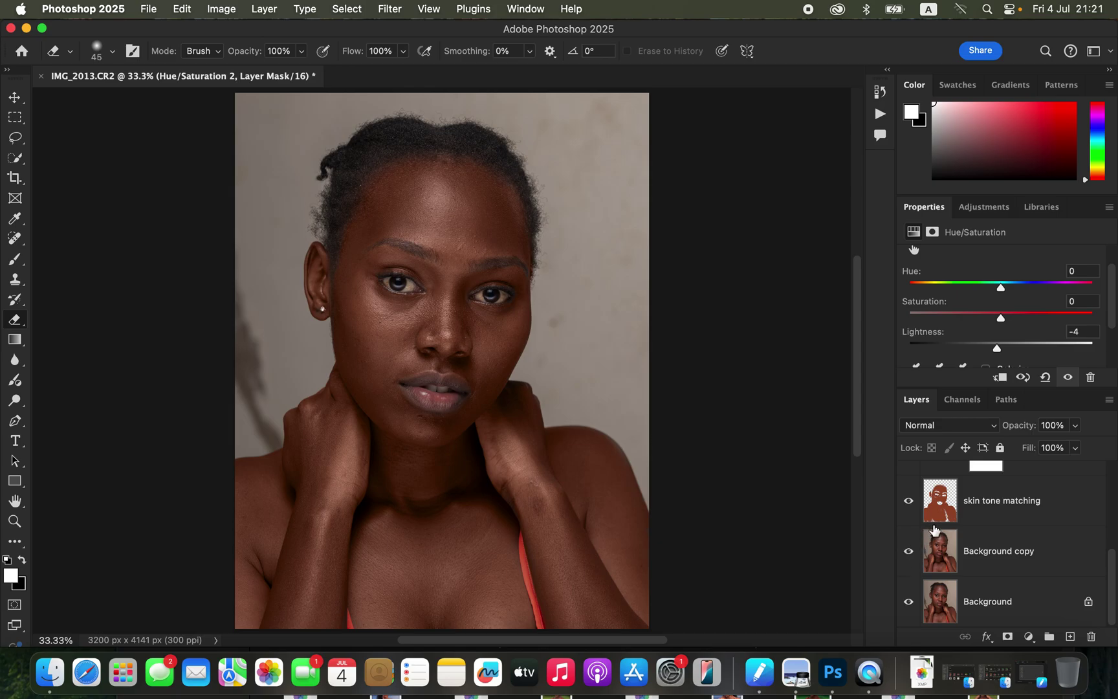
drag(1110, 567, 1110, 482)
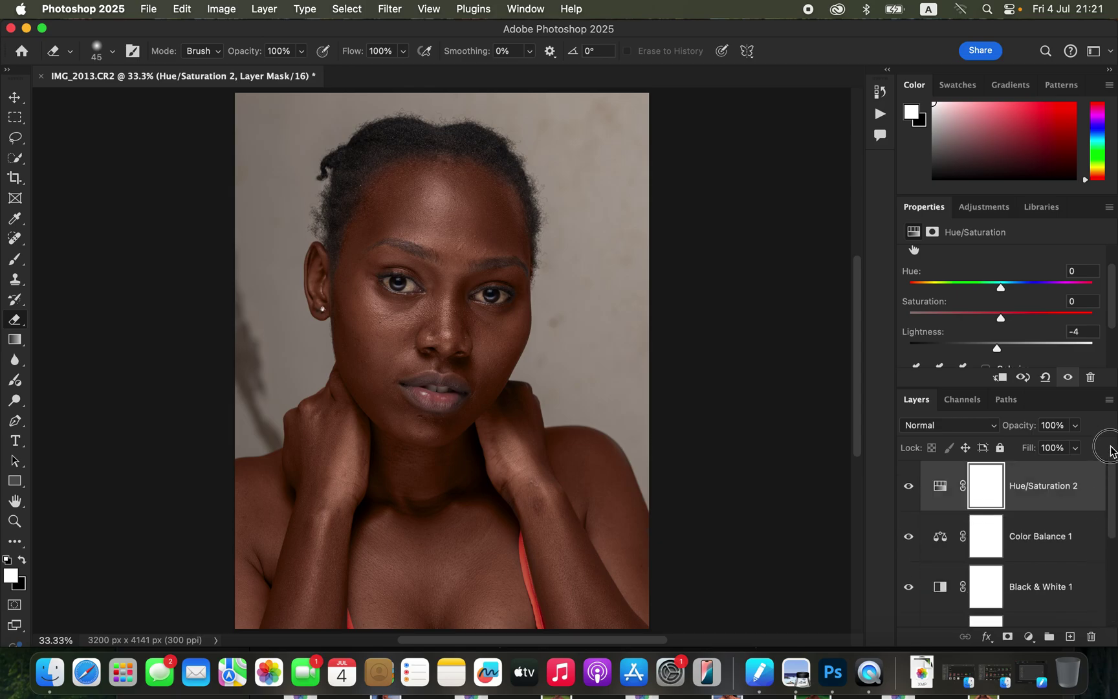
- Add a Selective Color adjustment layer, set Cyan to +3% in the Blacks, and compare the image with and without it
click(1028, 637)
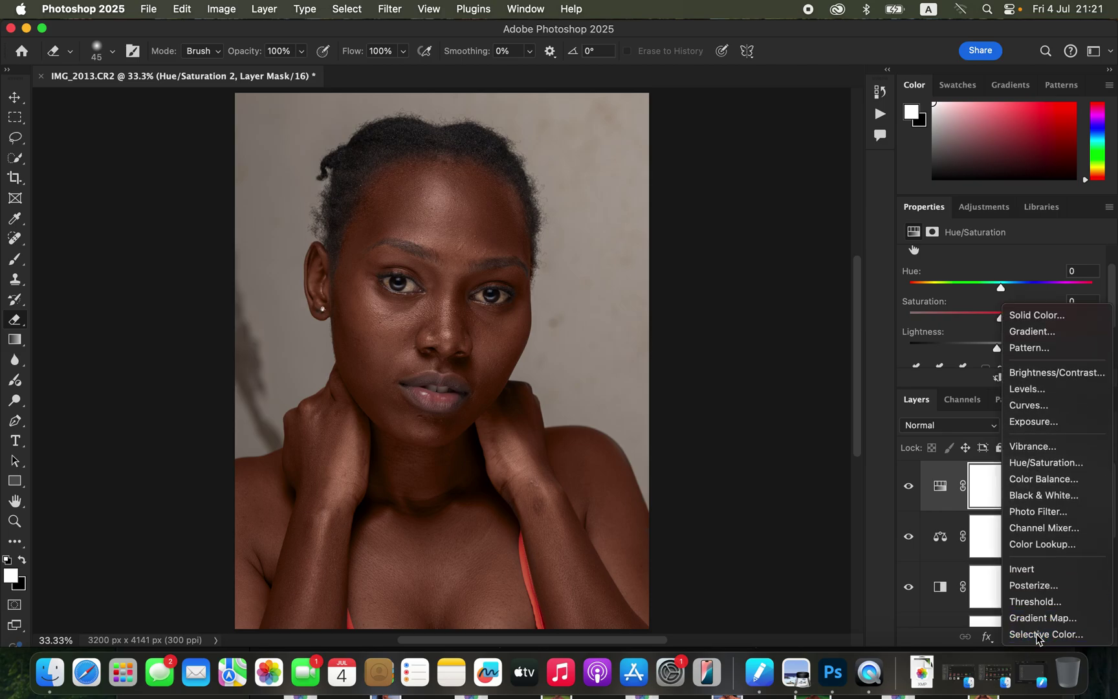
click(1036, 635)
click(1007, 278)
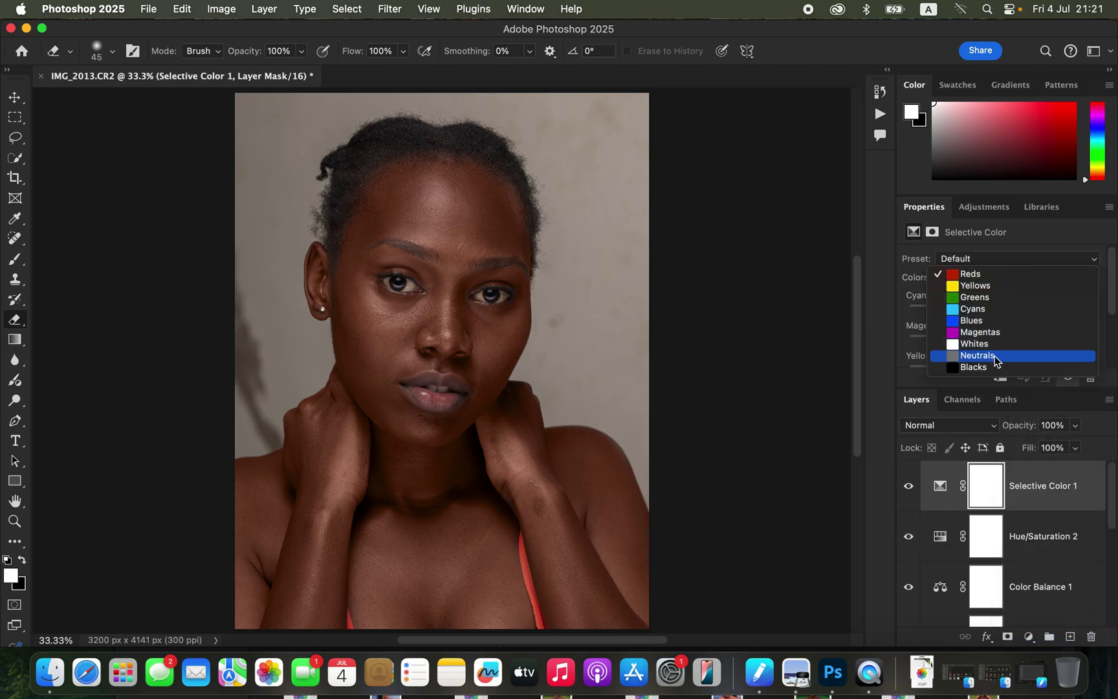
click(1001, 369)
drag(1001, 312, 1003, 312)
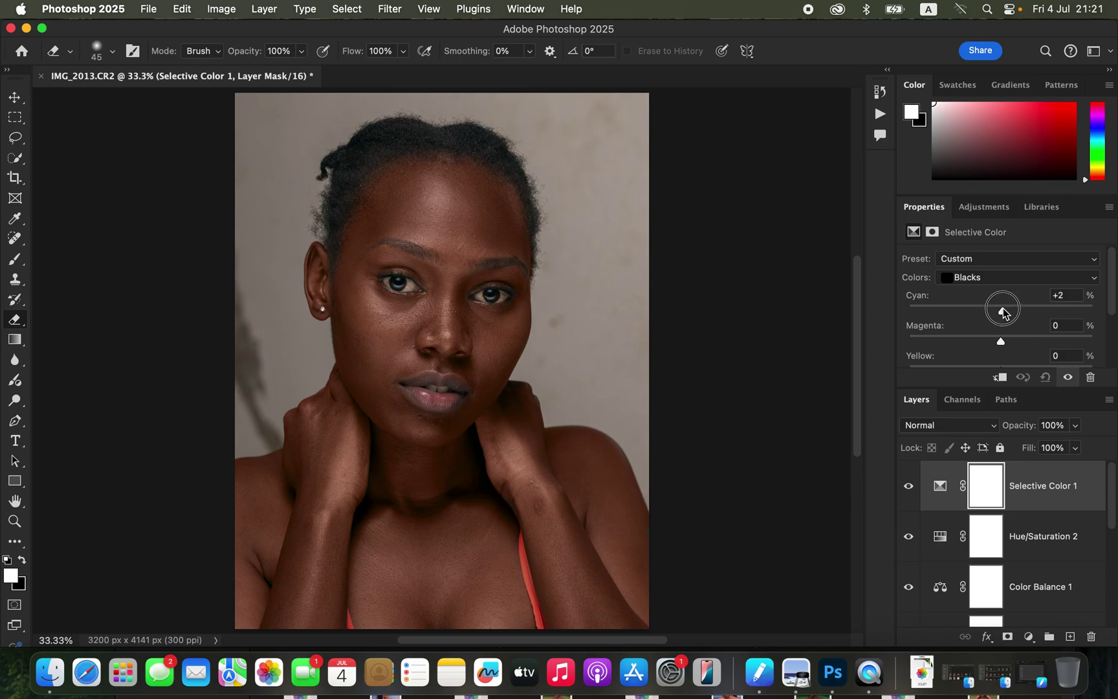
drag(1004, 313, 1004, 312)
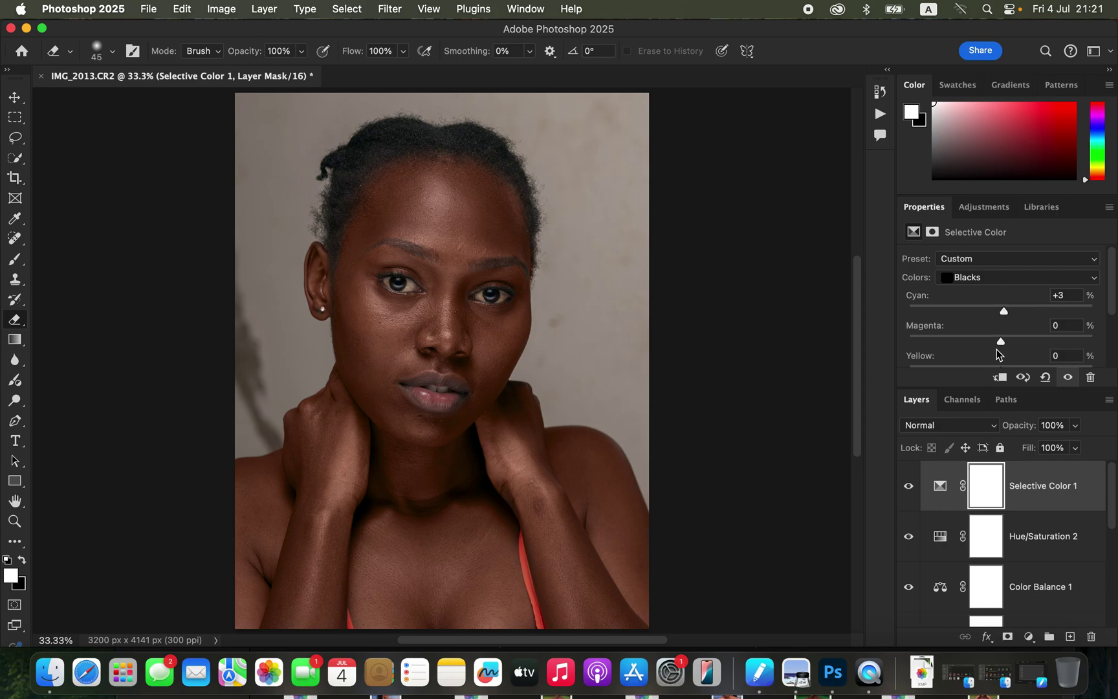
click(906, 492)
click(907, 492)
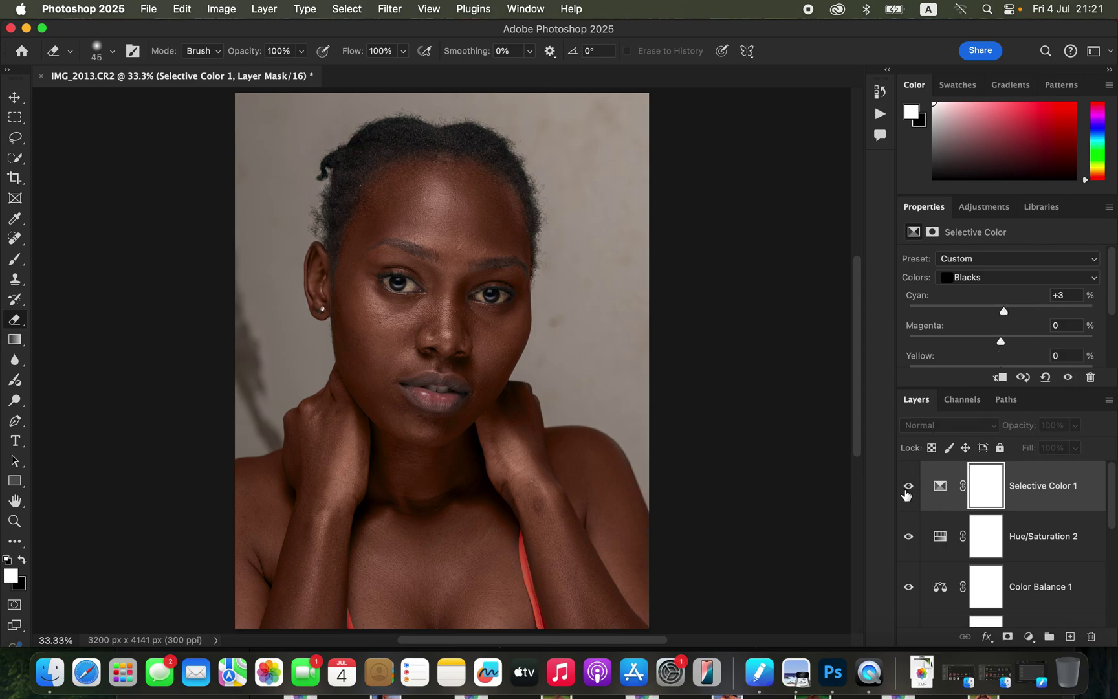
click(908, 494)
click(908, 496)
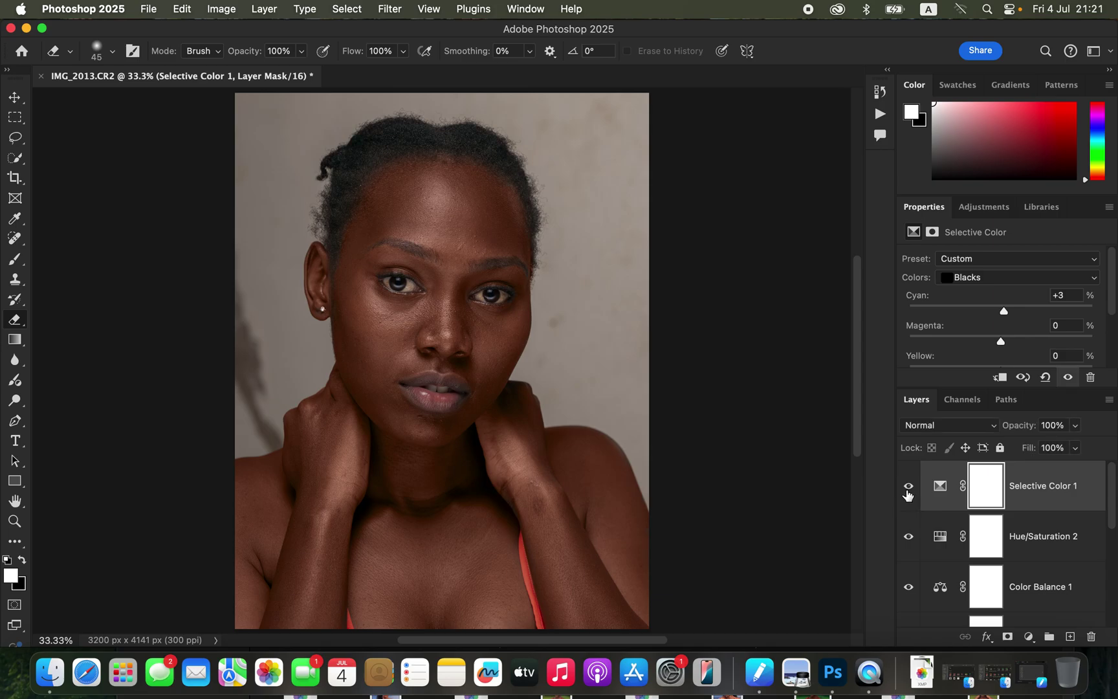